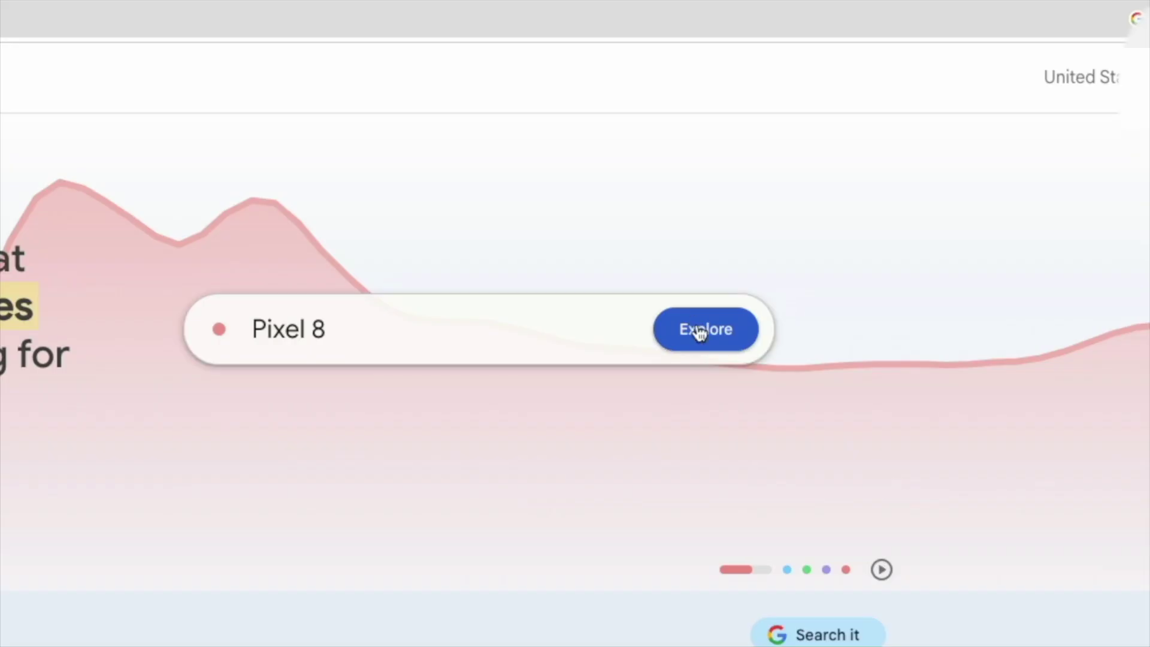
- Go from the Pixel 8 explore page to Google Trends' daily US trending searches
click(700, 331)
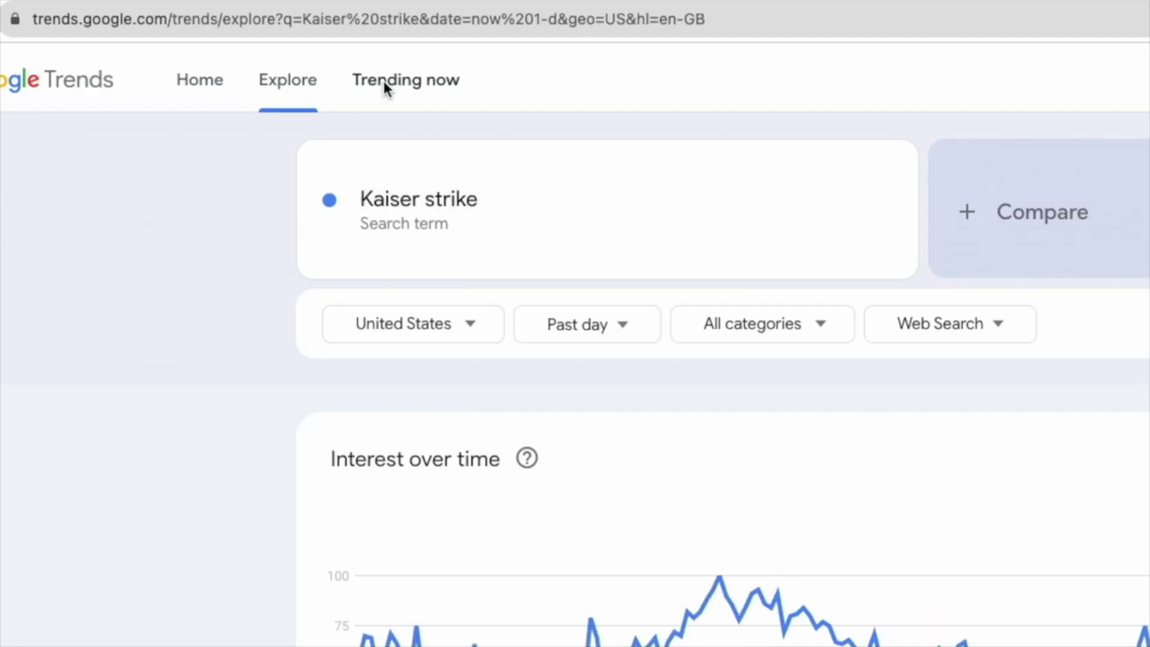
click(384, 80)
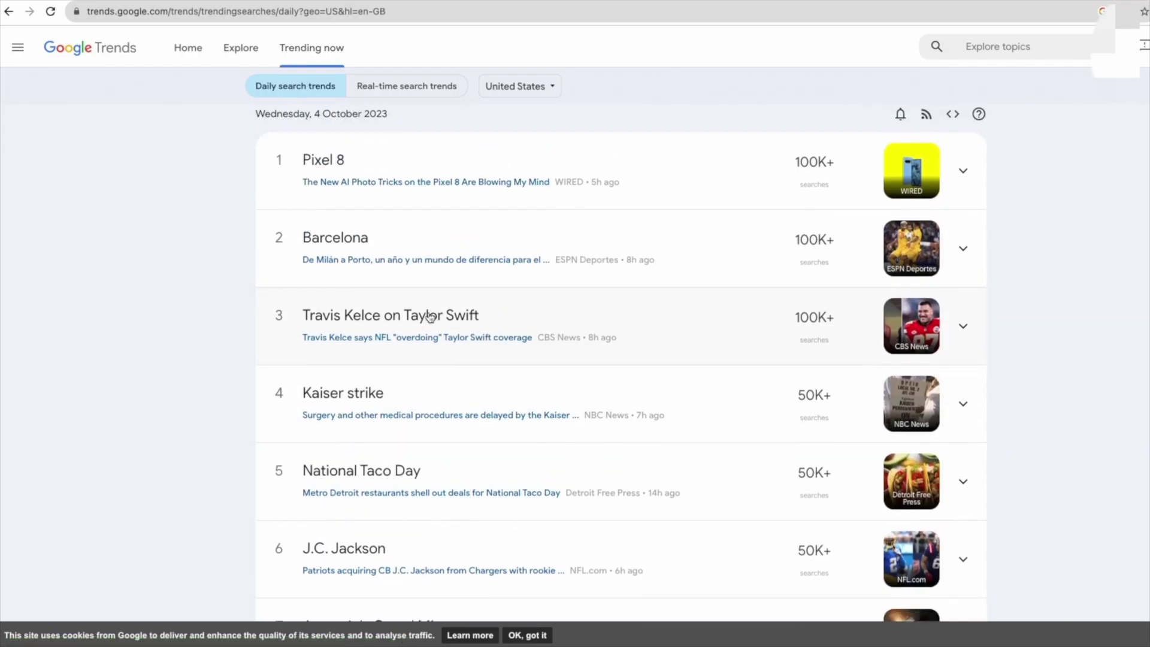
scroll(430, 316, down, 3)
scroll(430, 316, down, 2)
scroll(430, 316, down, 2)
scroll(429, 316, down, 2)
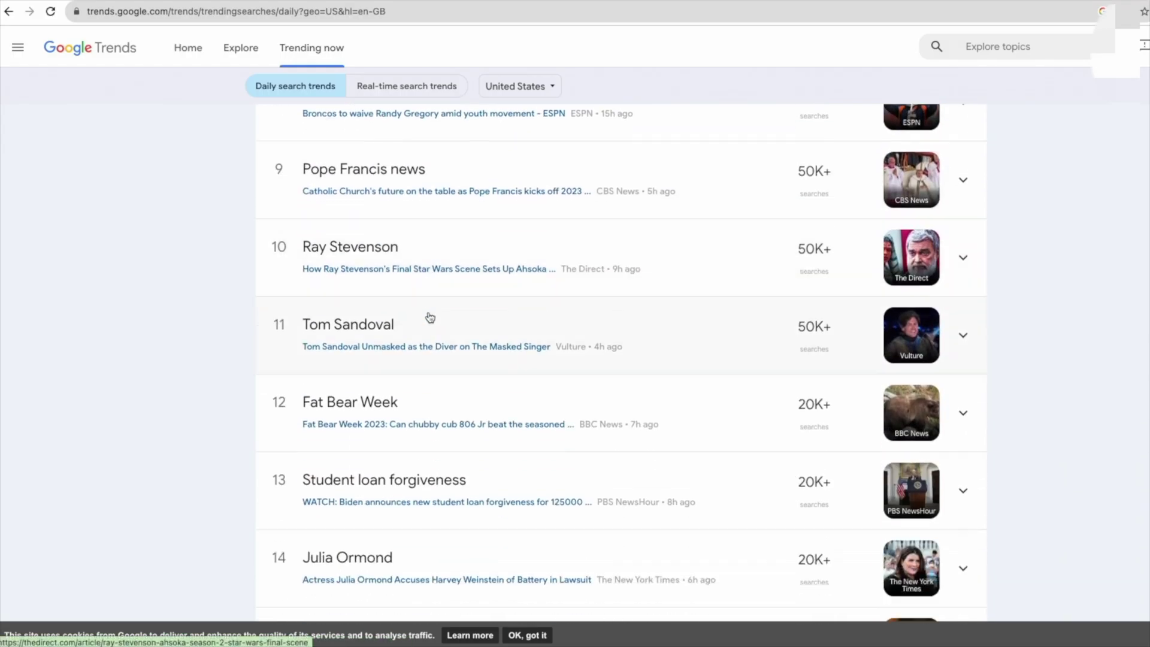
key(ctrl+t)
text(reddit)
- Load reddit.com and reach r/AskReddit through the Popular feed
key(Return)
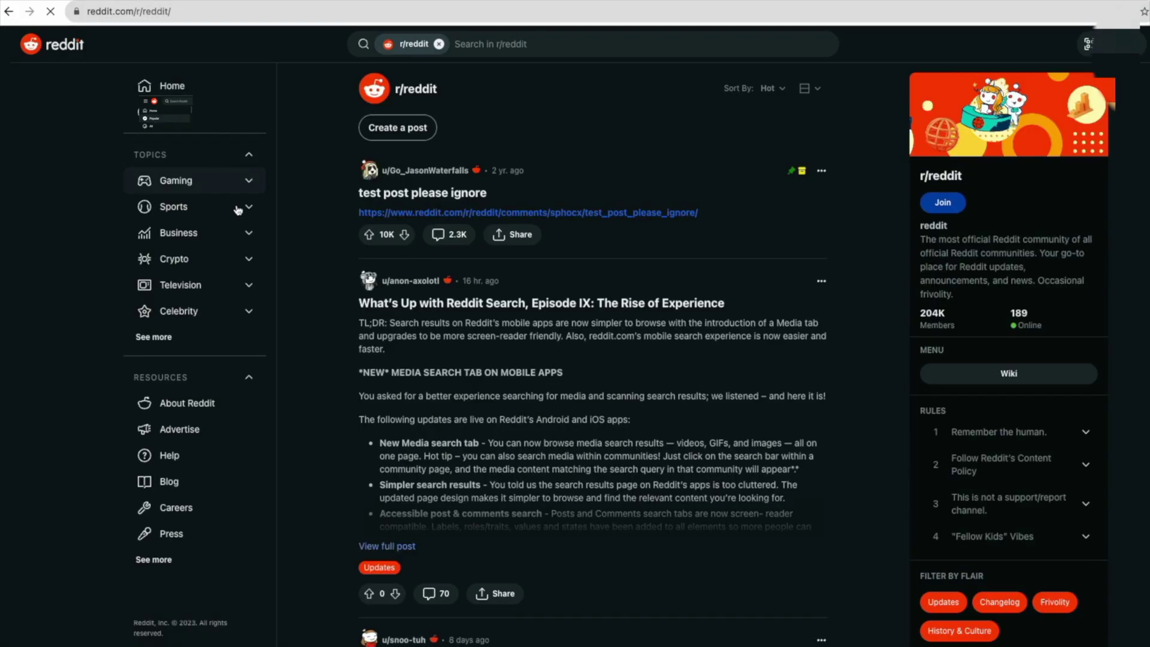
click(139, 155)
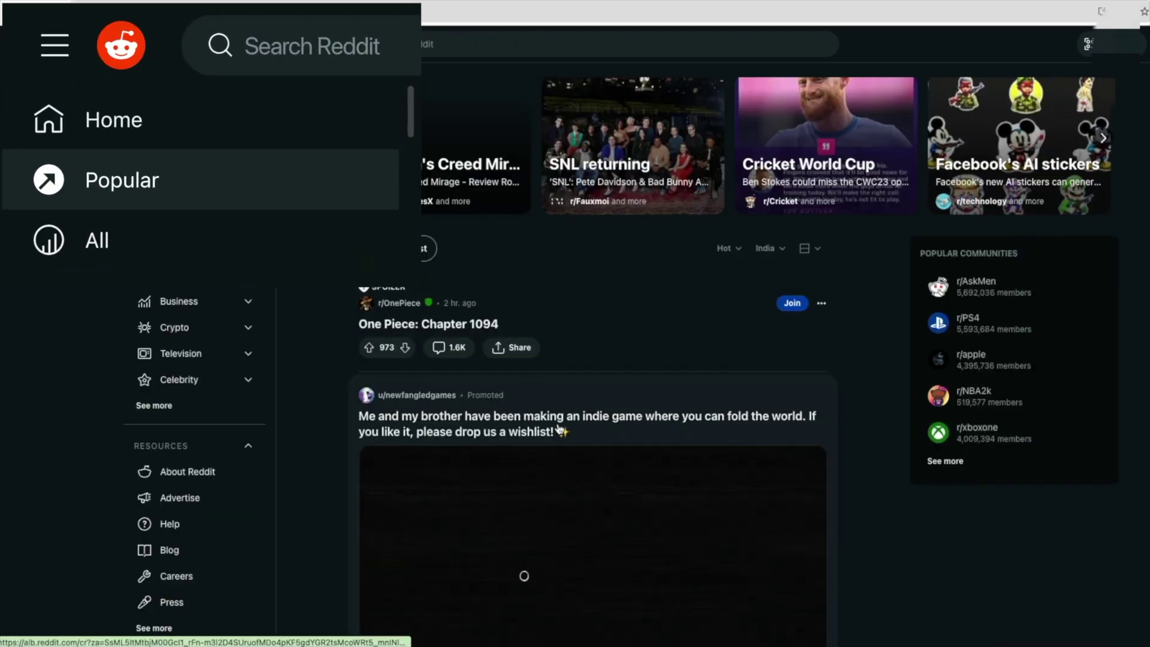
scroll(568, 436, down, 5)
scroll(568, 436, down, 5)
scroll(568, 436, down, 1)
scroll(569, 436, down, 5)
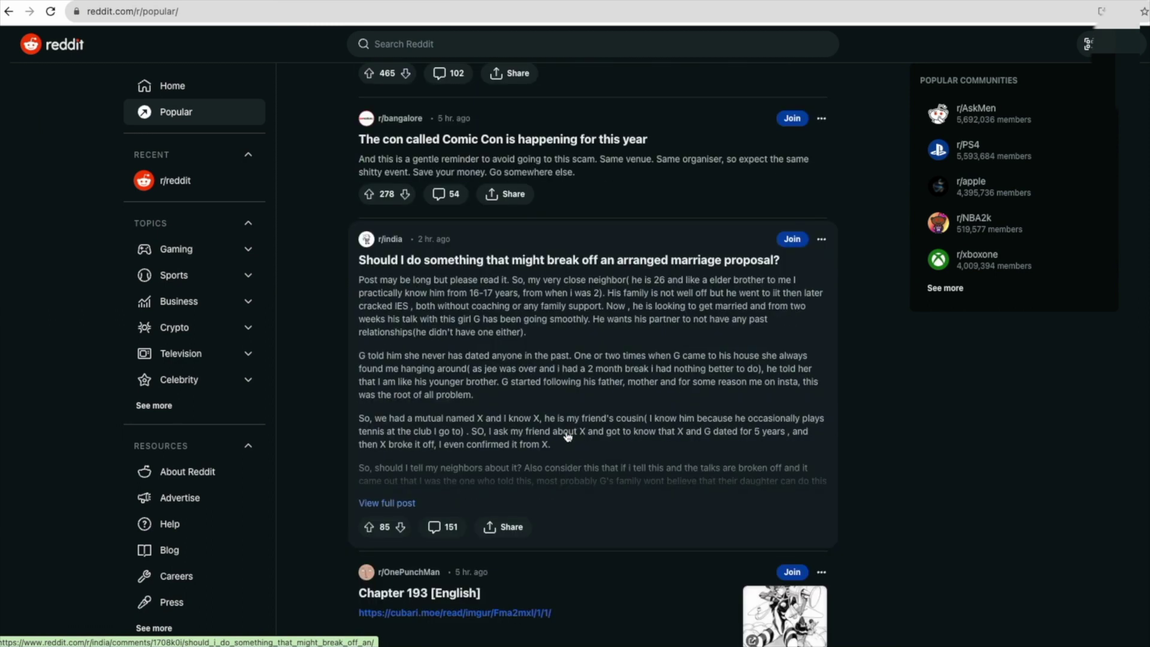
scroll(568, 436, down, 5)
scroll(568, 435, down, 5)
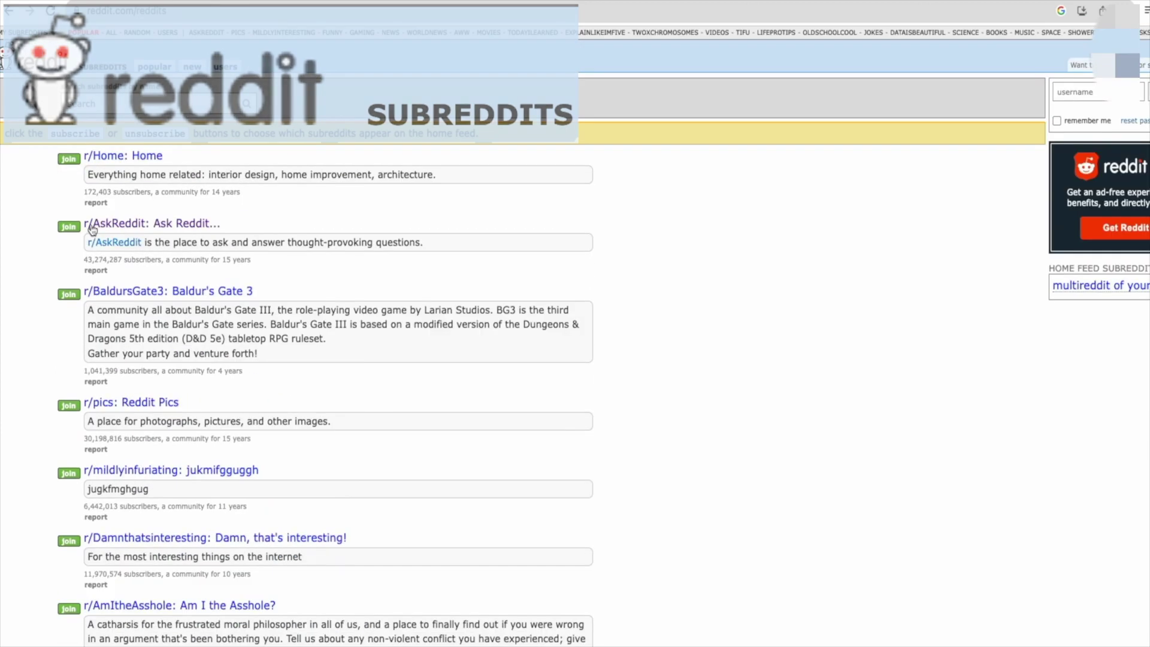
click(136, 224)
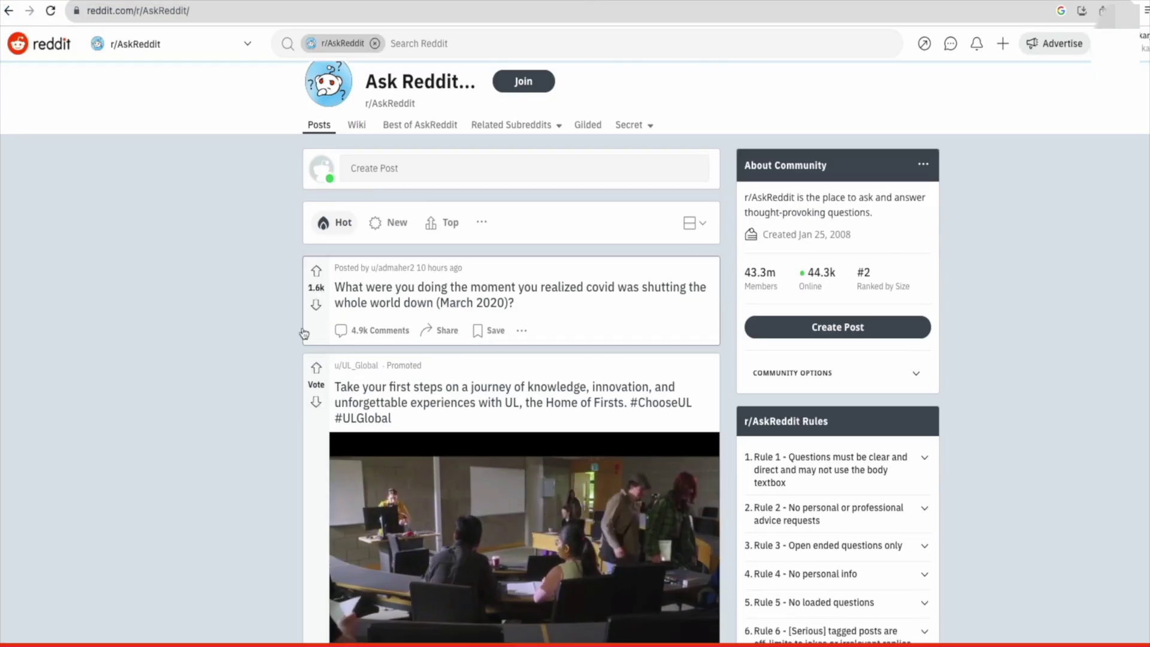
scroll(368, 353, down, 5)
scroll(368, 353, down, 5)
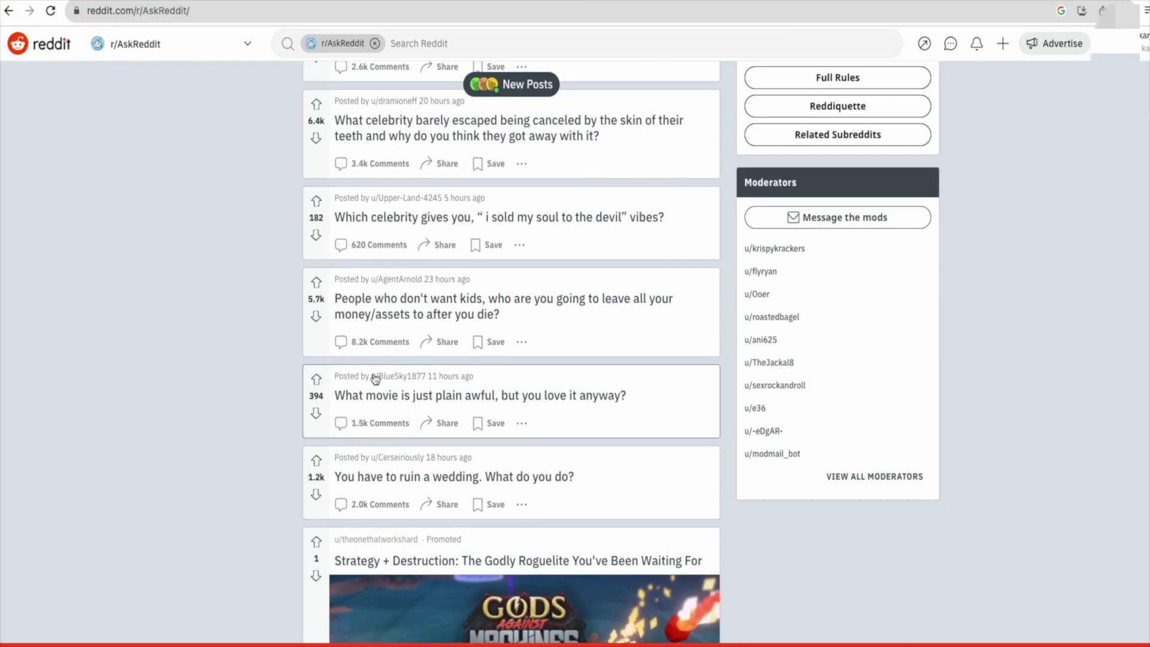
scroll(369, 354, down, 2)
scroll(369, 348, up, 3)
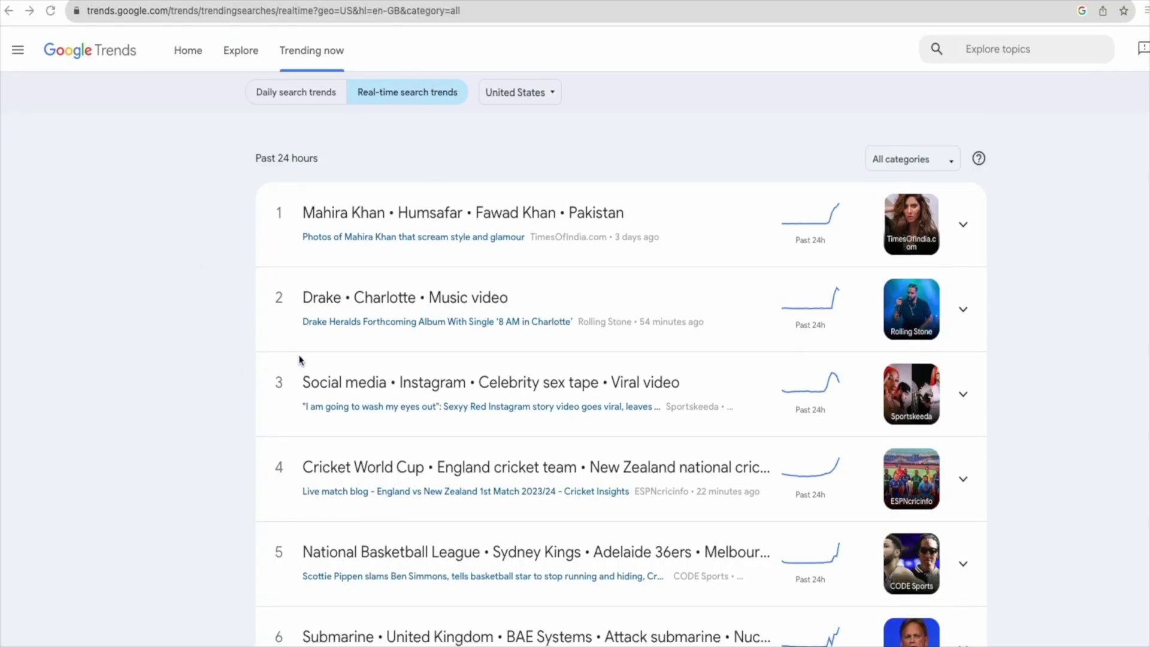
scroll(300, 361, down, 3)
scroll(360, 343, down, 2)
scroll(376, 333, down, 2)
scroll(376, 333, down, 2)
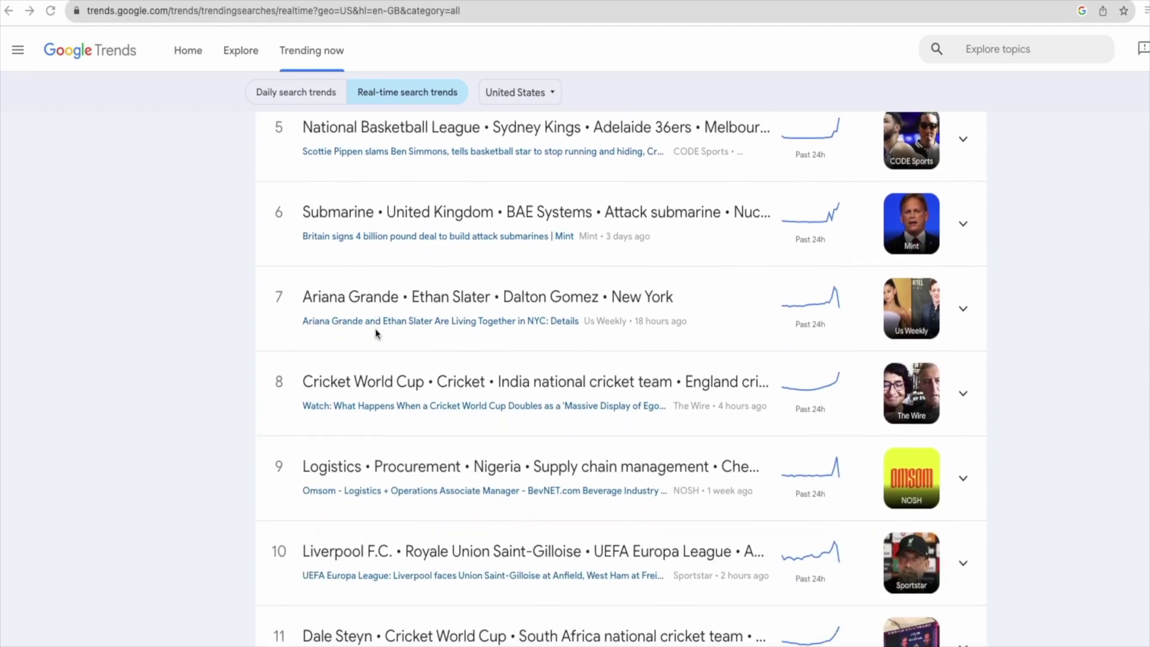
scroll(376, 334, down, 1)
scroll(457, 327, up, 3)
scroll(629, 268, up, 2)
scroll(611, 253, up, 2)
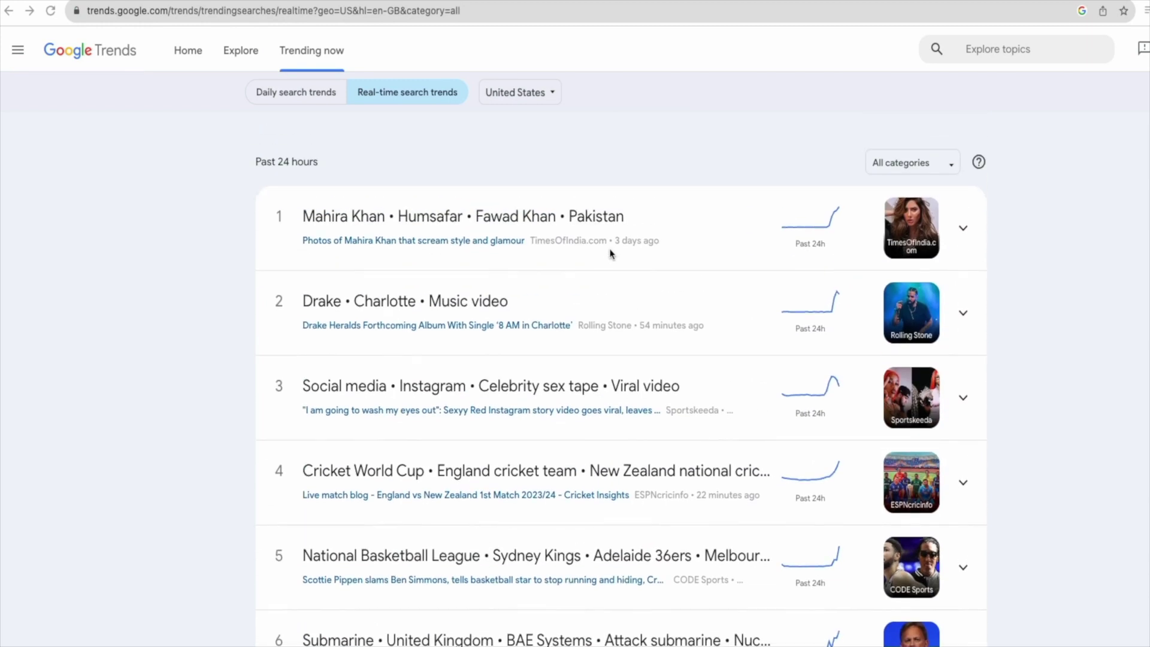
- Expand the 'Drake • Charlotte • Music video' item in real-time search trends
click(479, 302)
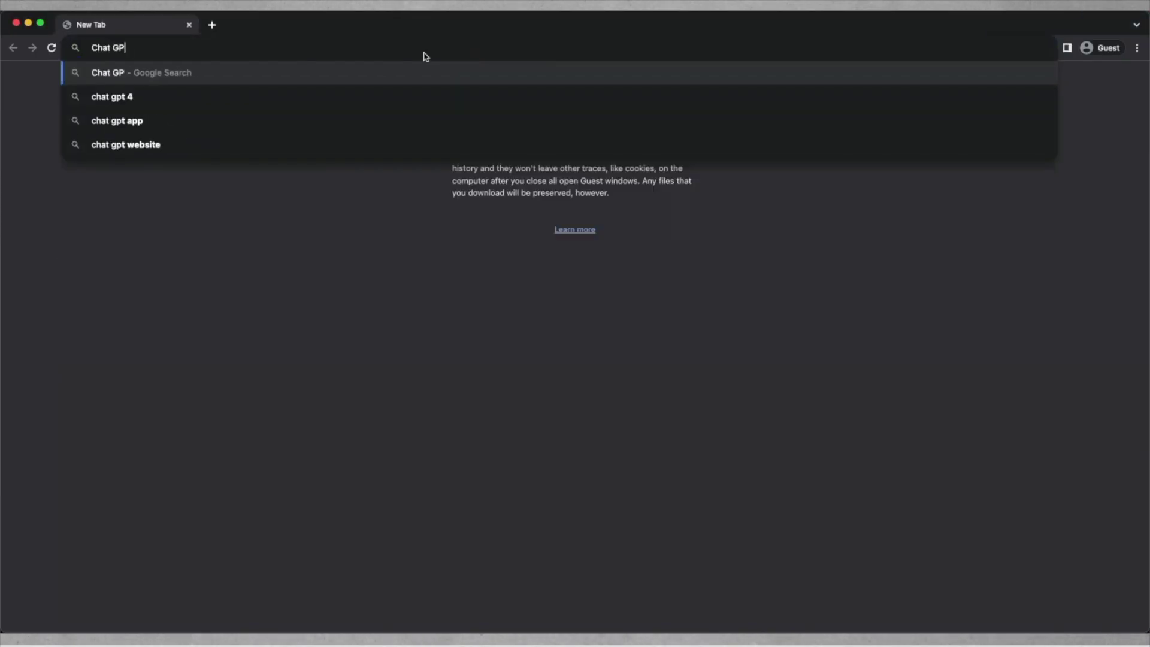
text(T)
- Open ChatGPT from the 'Chat GPT' search results, log in, and dismiss the tips
key(Return)
click(180, 232)
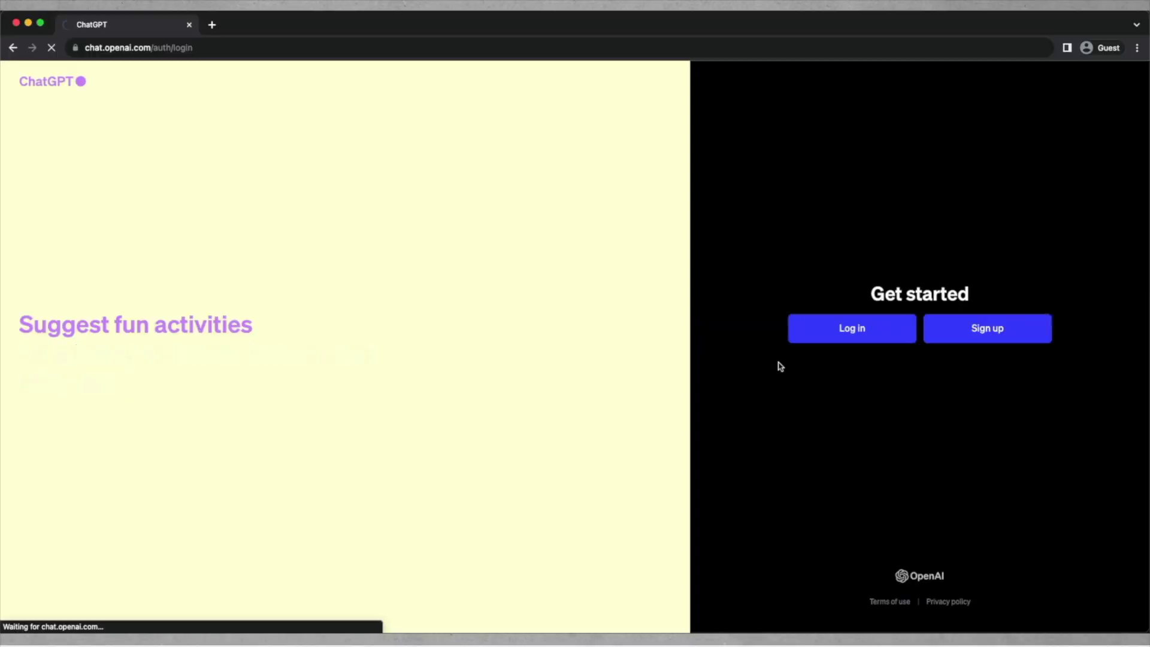
click(653, 334)
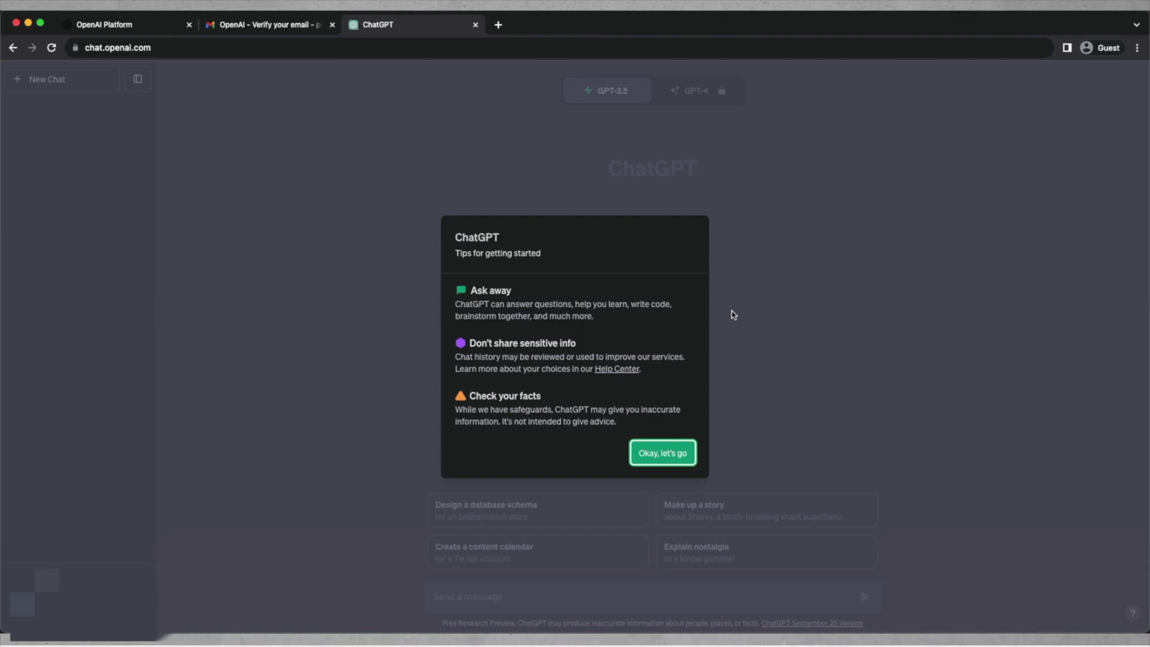
click(665, 454)
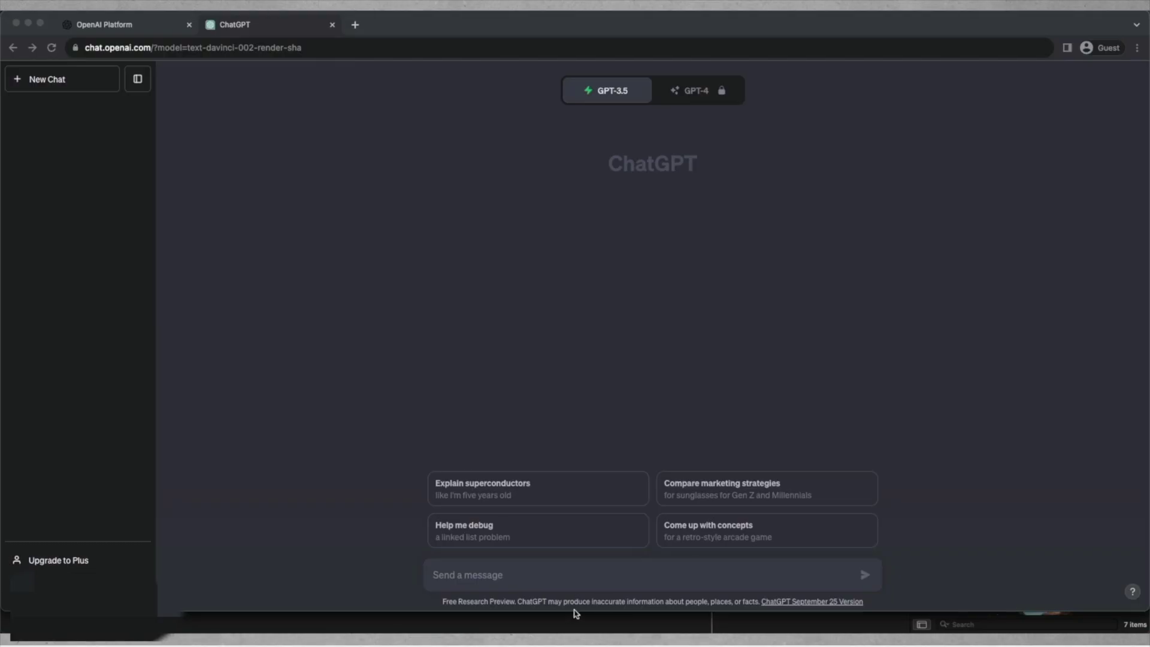
- Enlarge the browser window and submit 'Give me 10 video ideas for sustainable living'
drag(570, 614, 576, 630)
text(G)
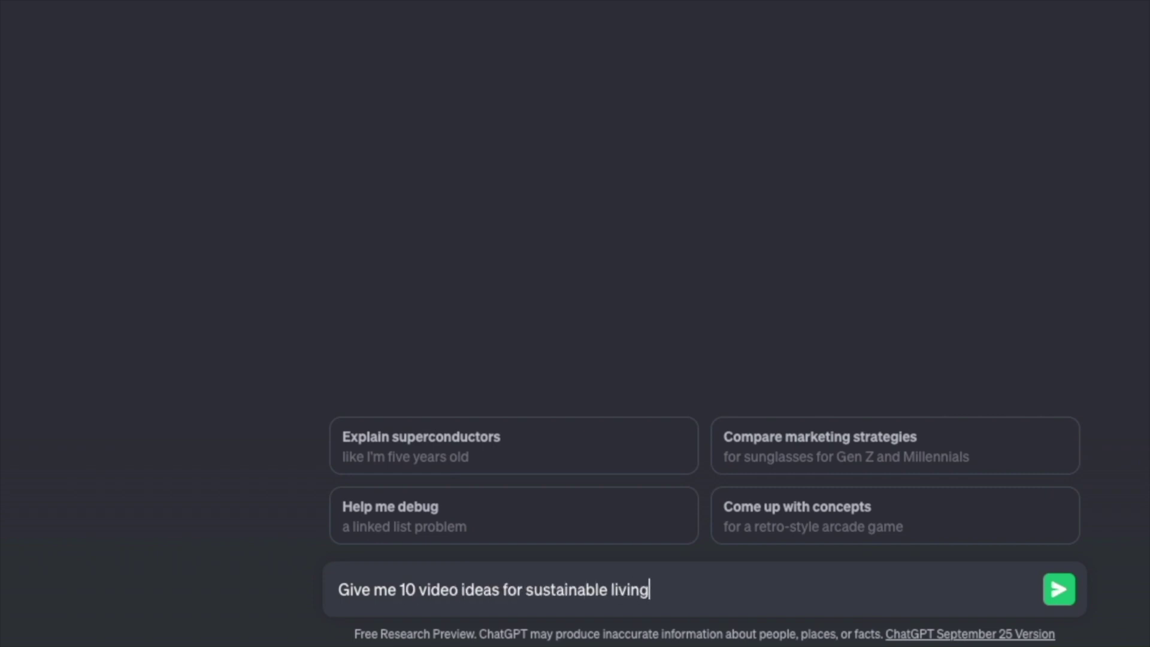
key(Return)
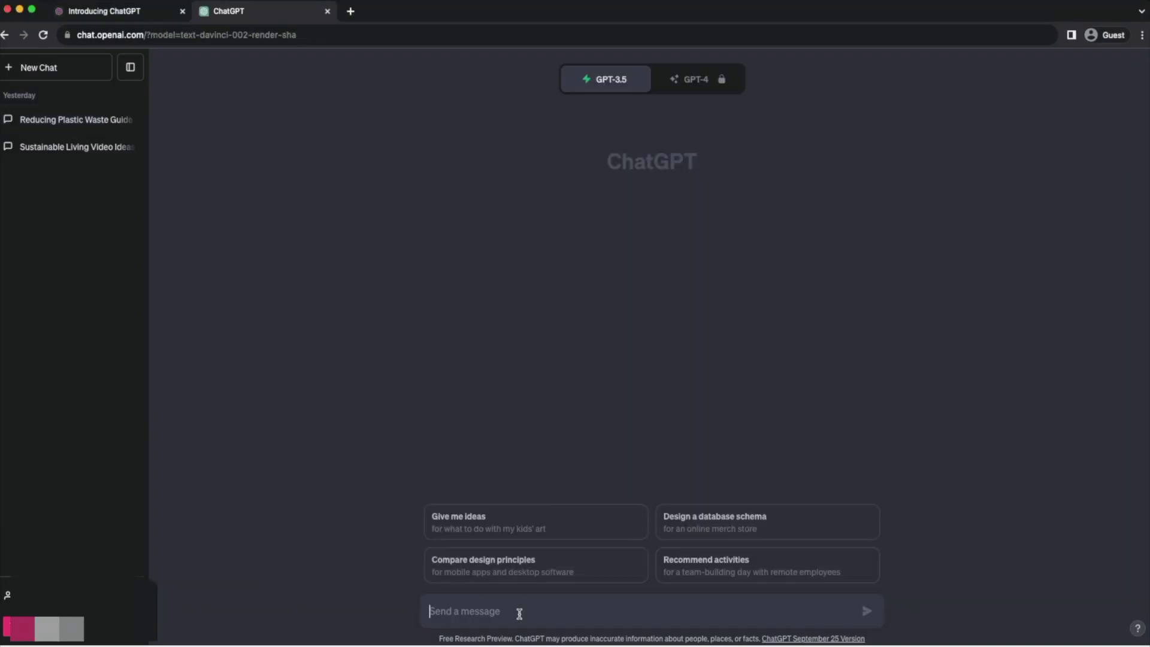
text(S)
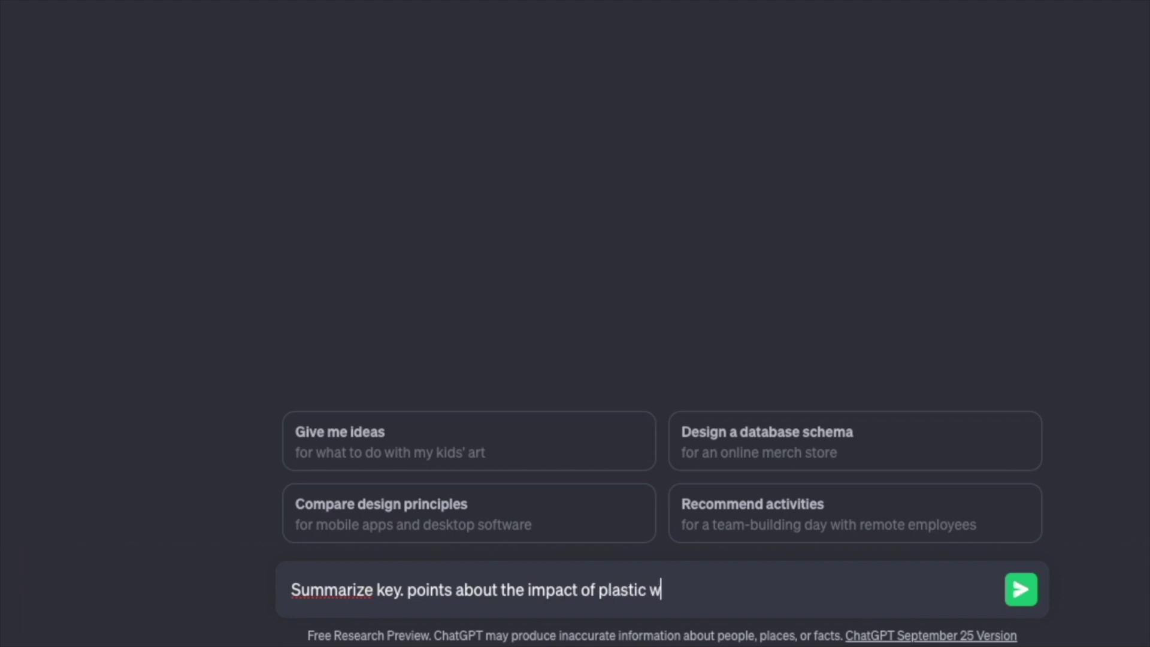
- Submit 'Summarize key points about the impact of plastic waste on marine life'
key(Return)
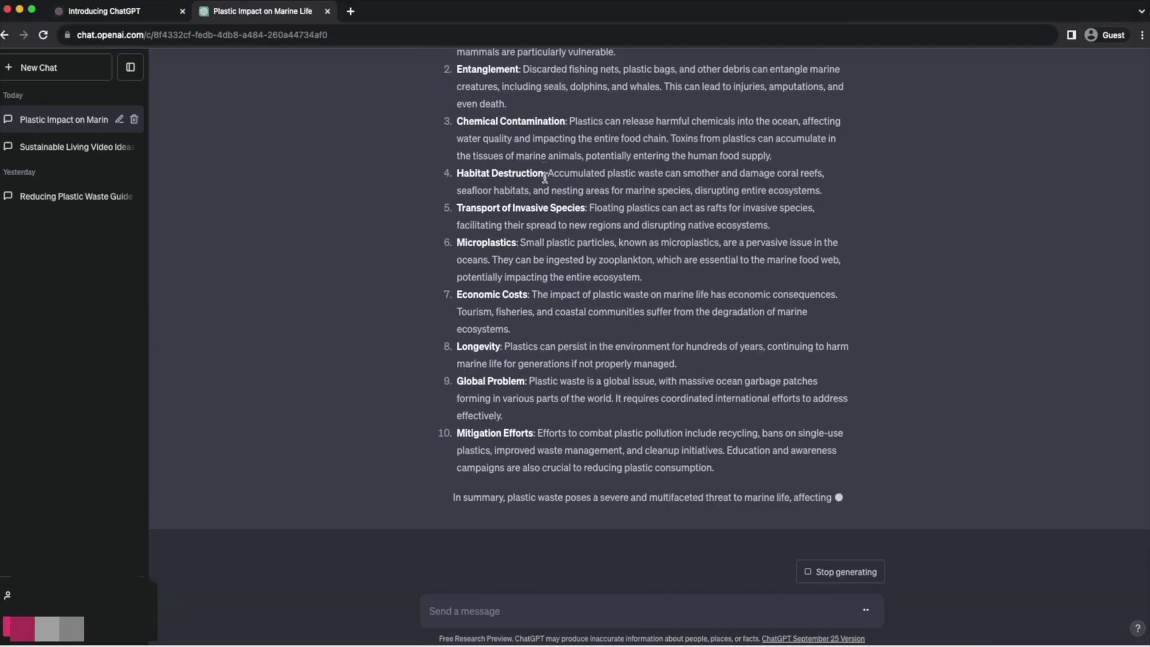
scroll(476, 270, up, 10)
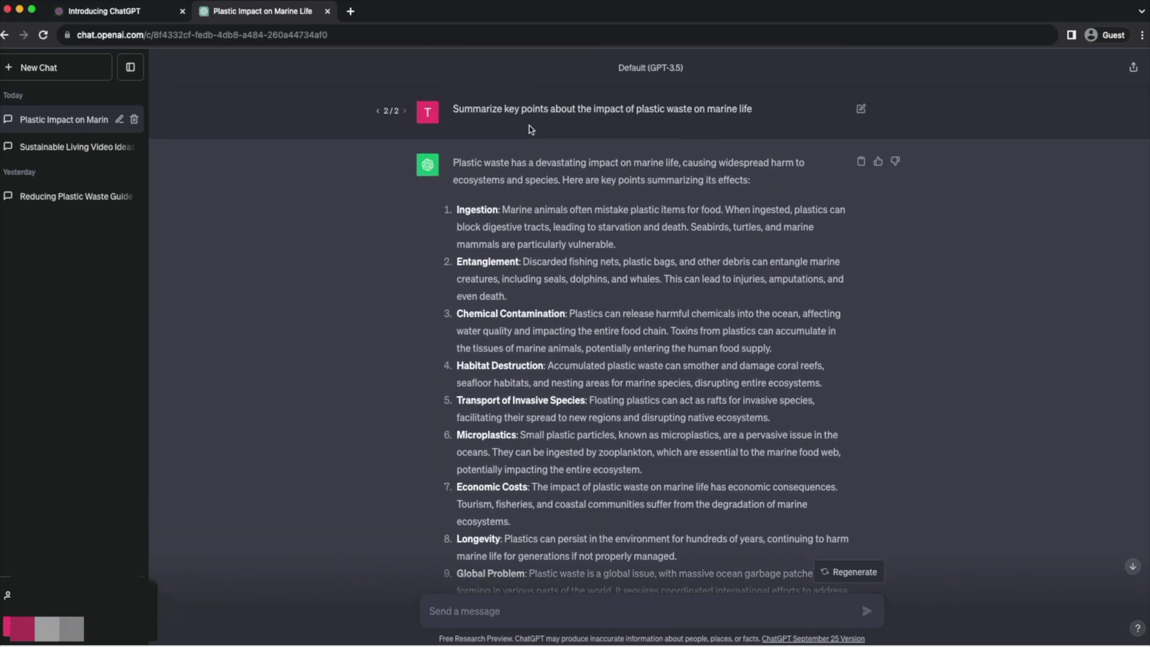
scroll(539, 315, down, 5)
scroll(539, 315, up, 5)
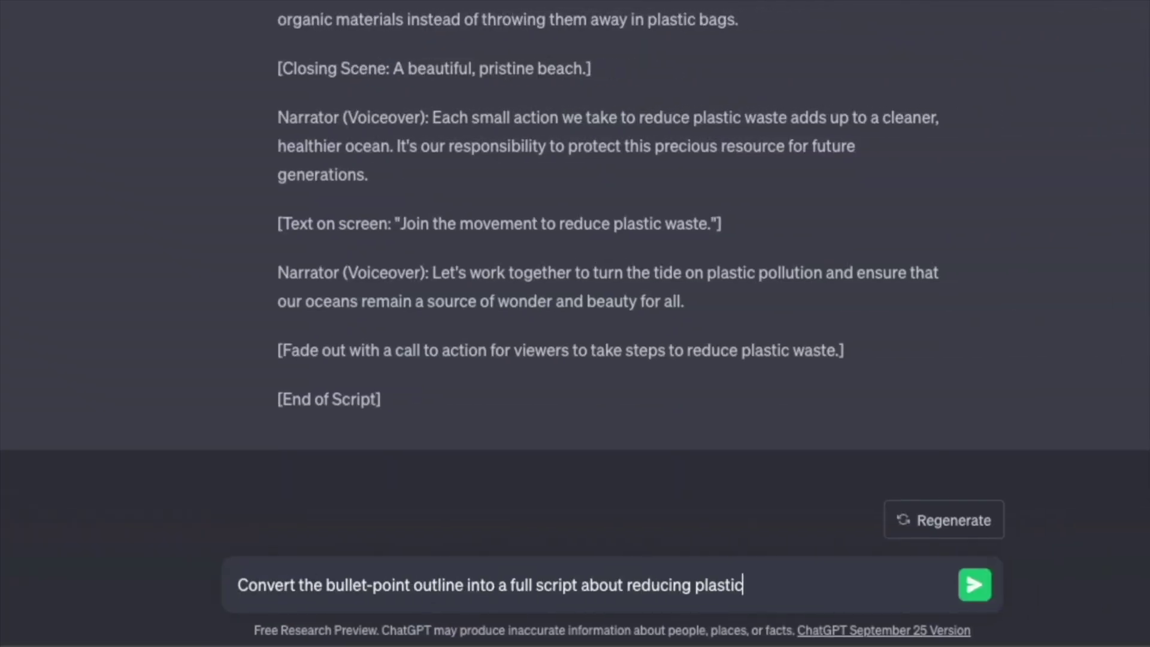
- Ask ChatGPT to convert the plastic-waste outline into a full script
key(Return)
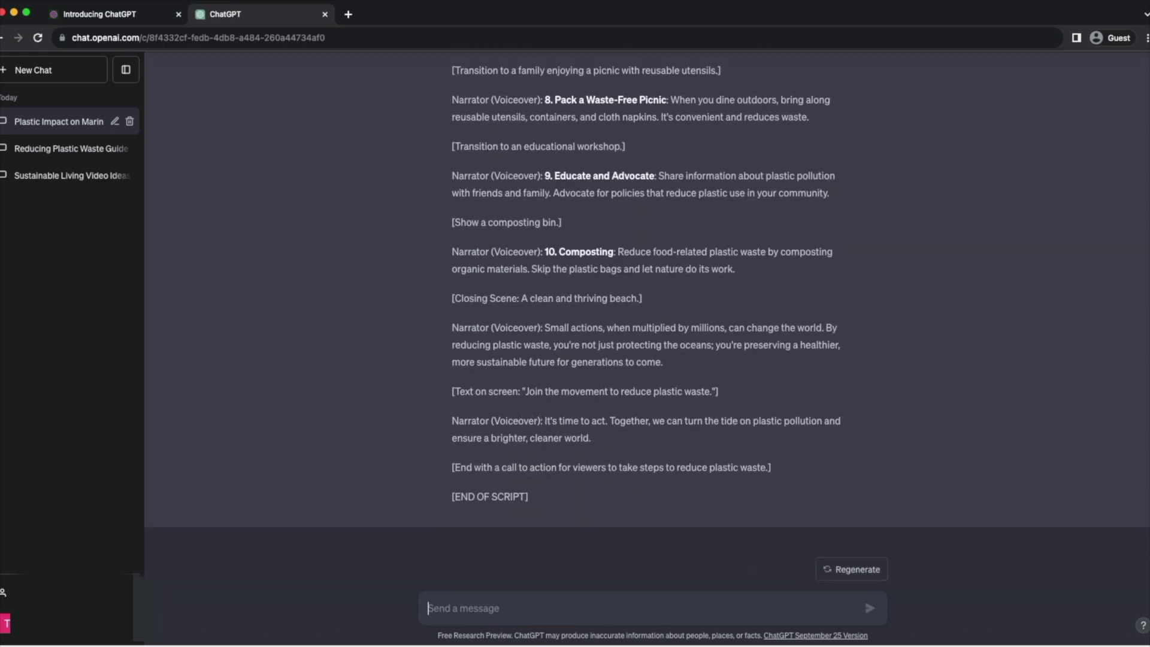
scroll(645, 460, up, 3)
scroll(645, 461, up, 10)
scroll(646, 461, down, 3)
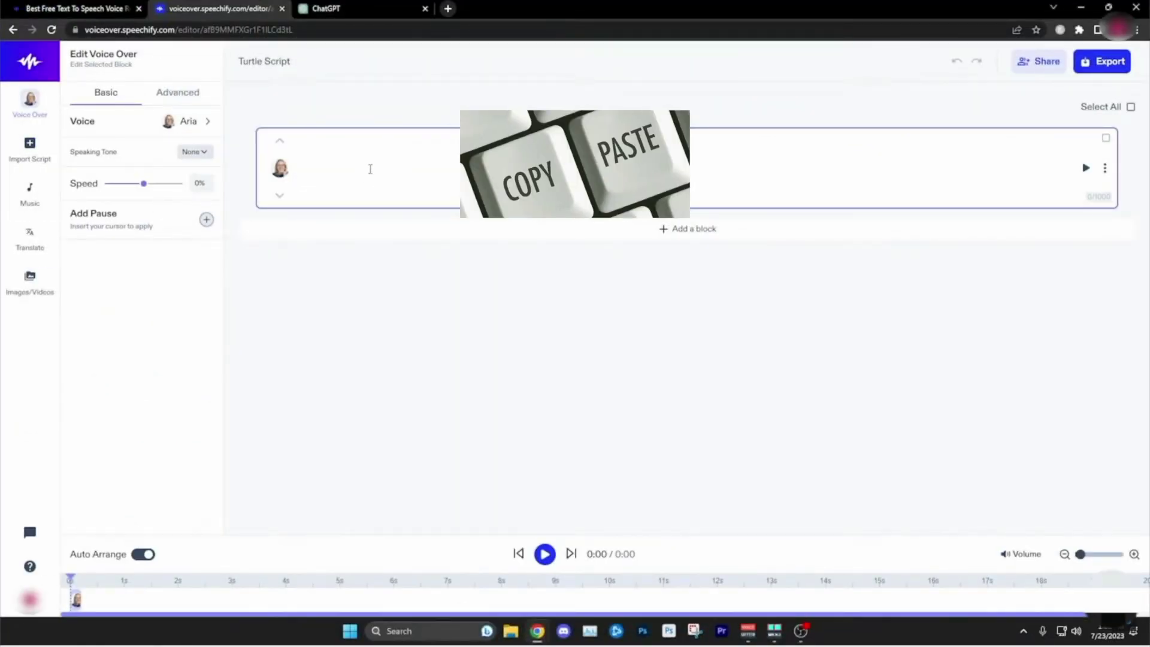
- Open the Import Script panel in the Turtle Script project's sidebar
click(30, 148)
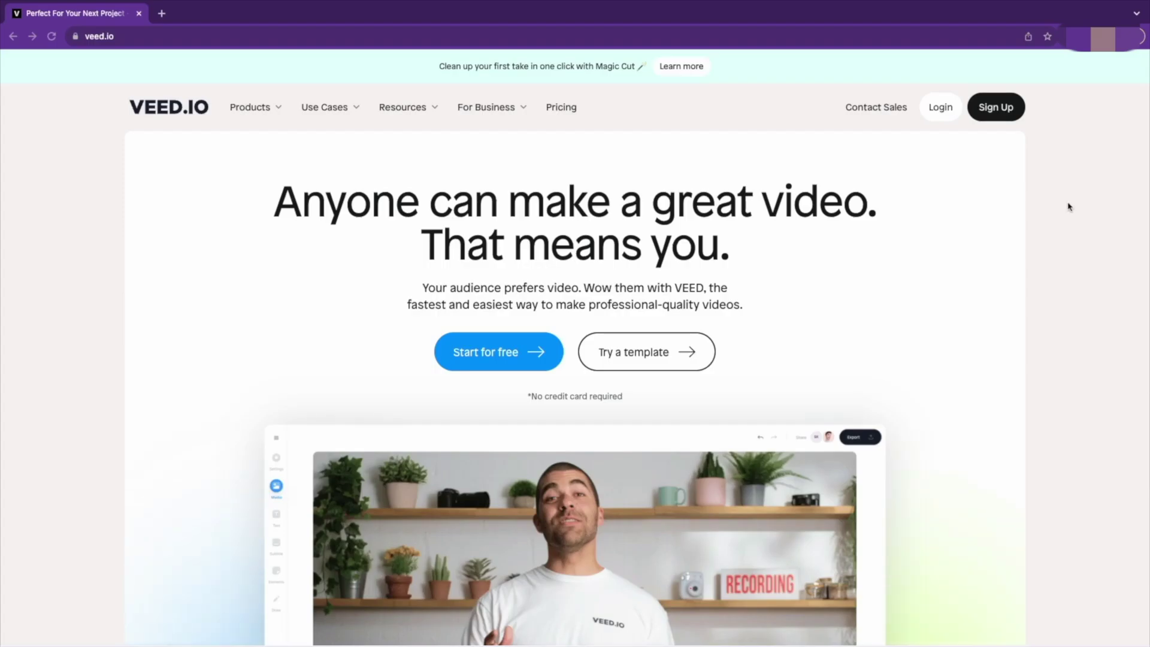
scroll(614, 346, down, 5)
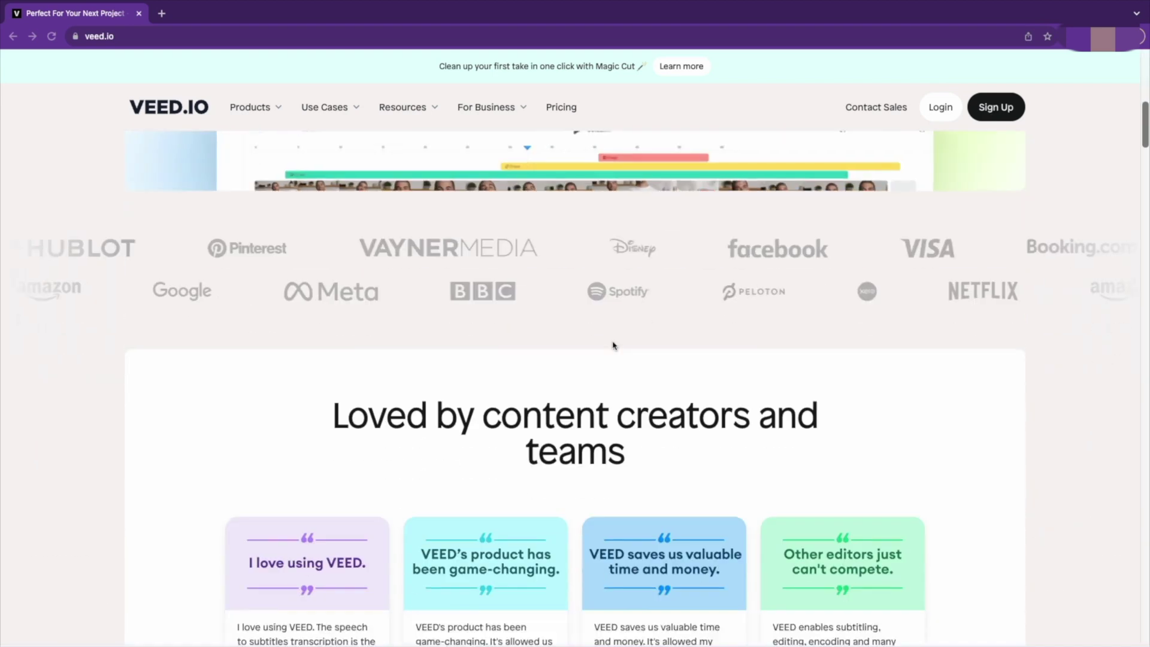
scroll(614, 346, down, 5)
scroll(614, 345, down, 5)
scroll(859, 162, down, 1)
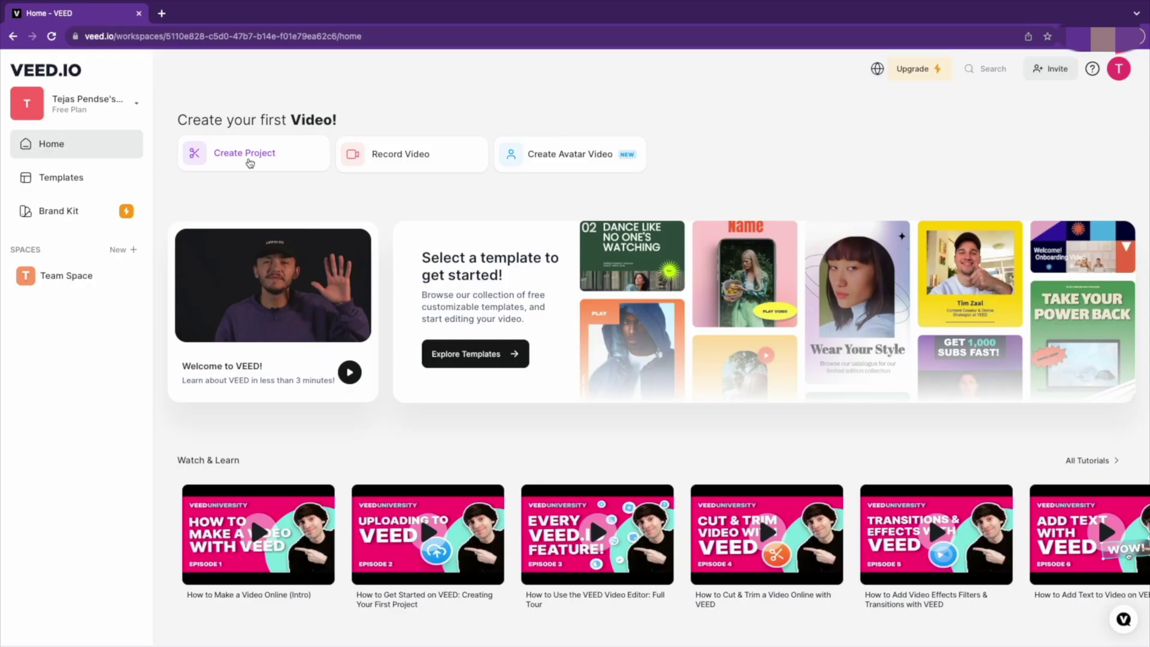
- Create a VEED project from Trial Audio Script.wav and open the Subtitles panel
click(249, 163)
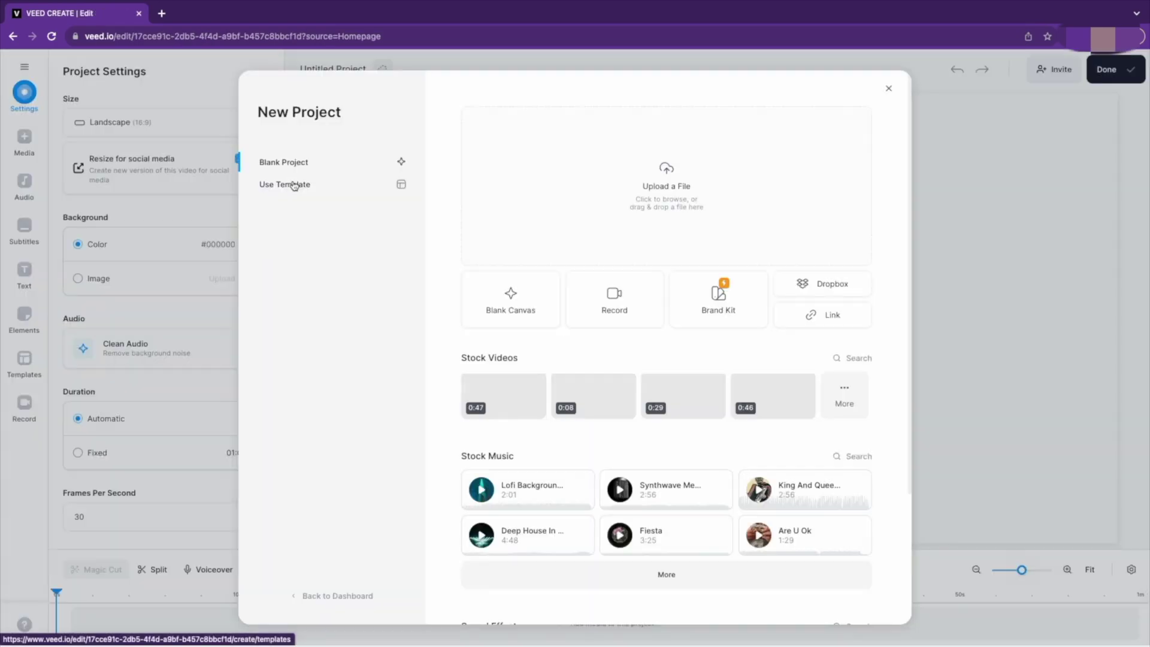
click(671, 179)
click(976, 565)
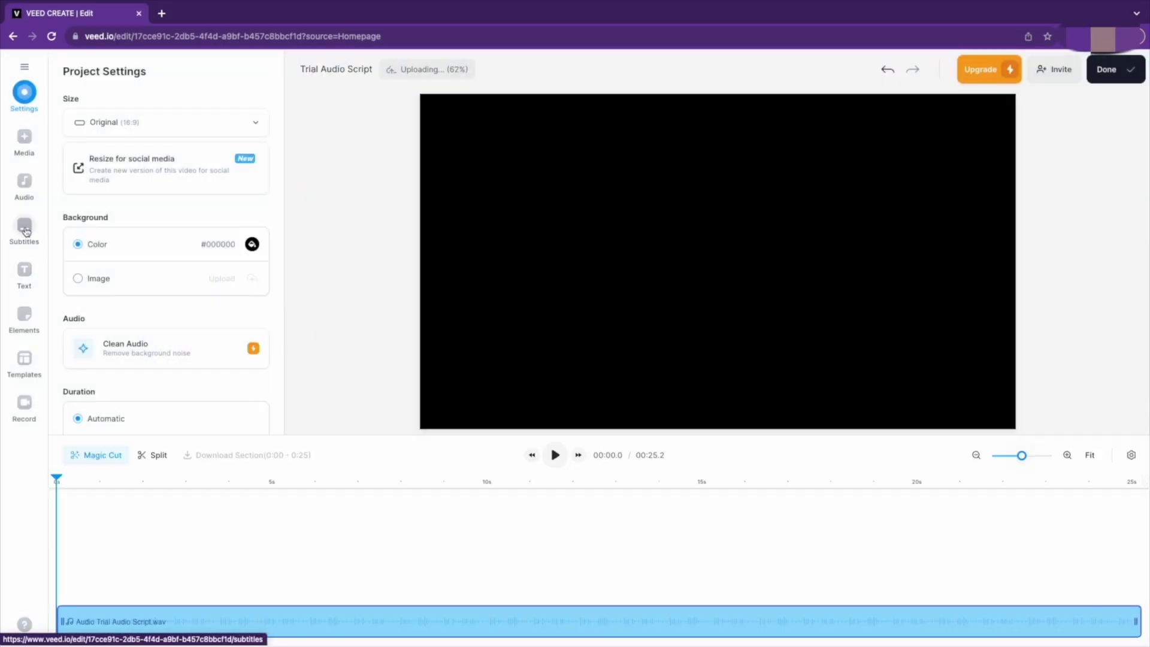
click(25, 228)
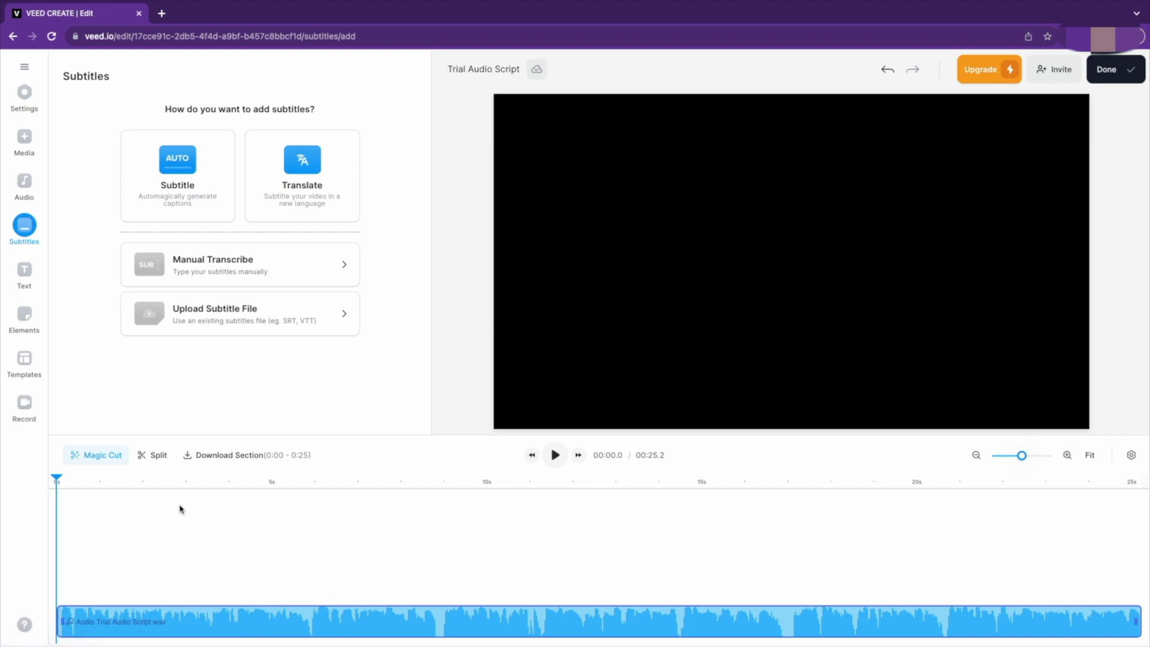
- Run Auto Subtitle with English as the spoken language on the narration
click(177, 212)
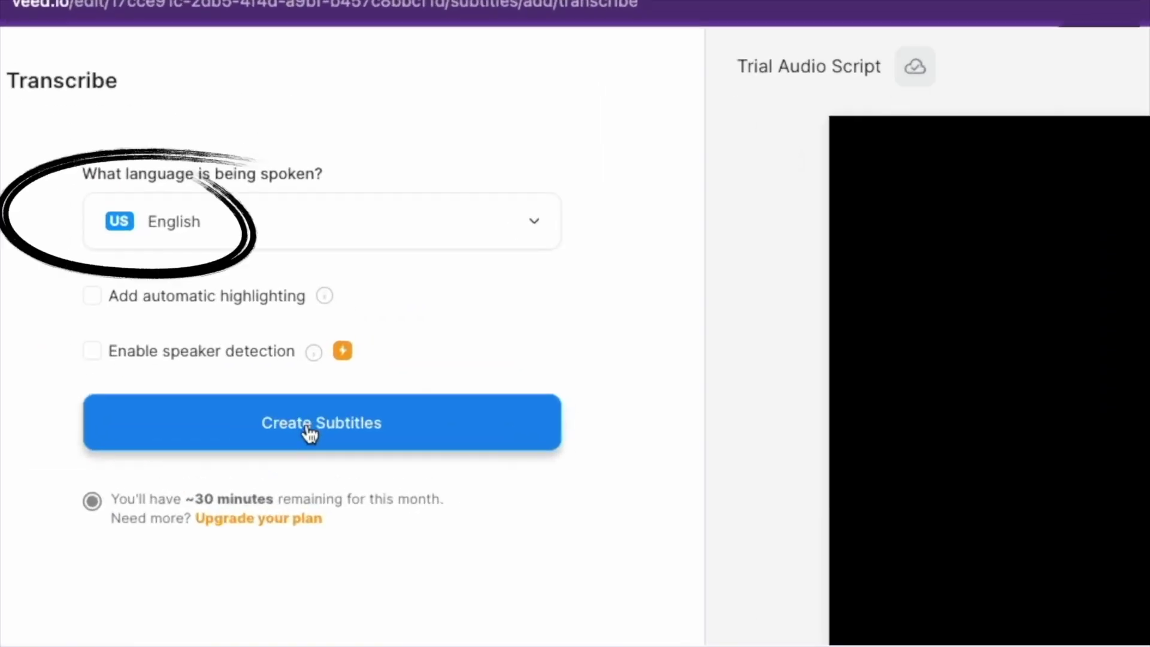
click(310, 429)
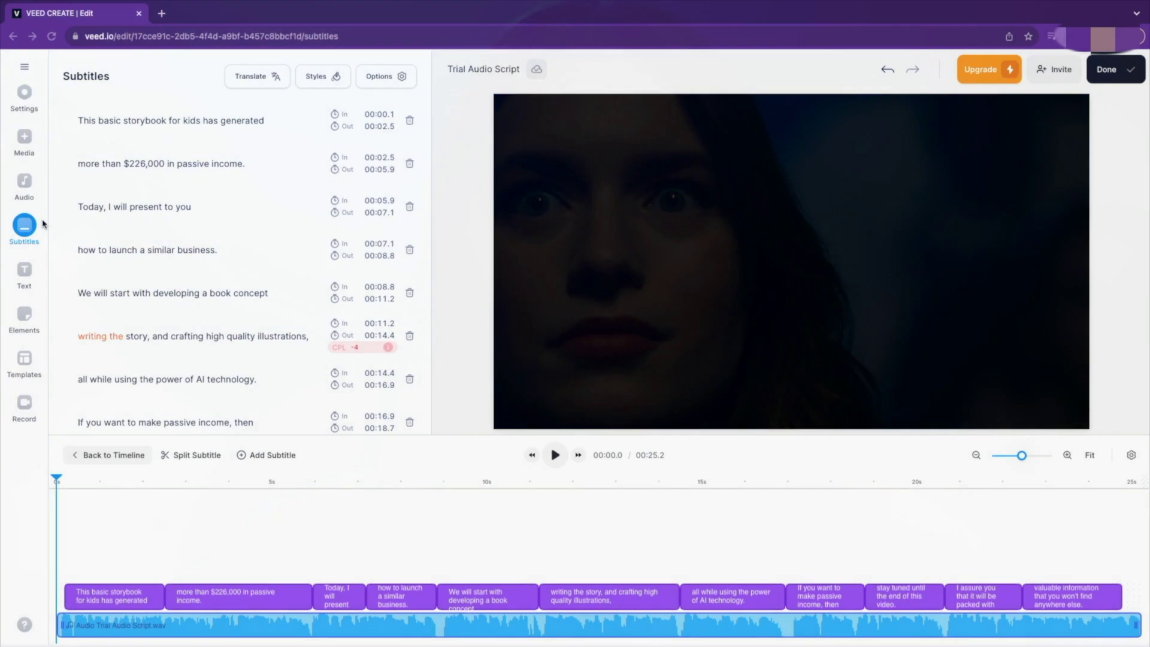
- Add the King And Queens, New York stock track and trim it to end at 00:25.2
click(24, 184)
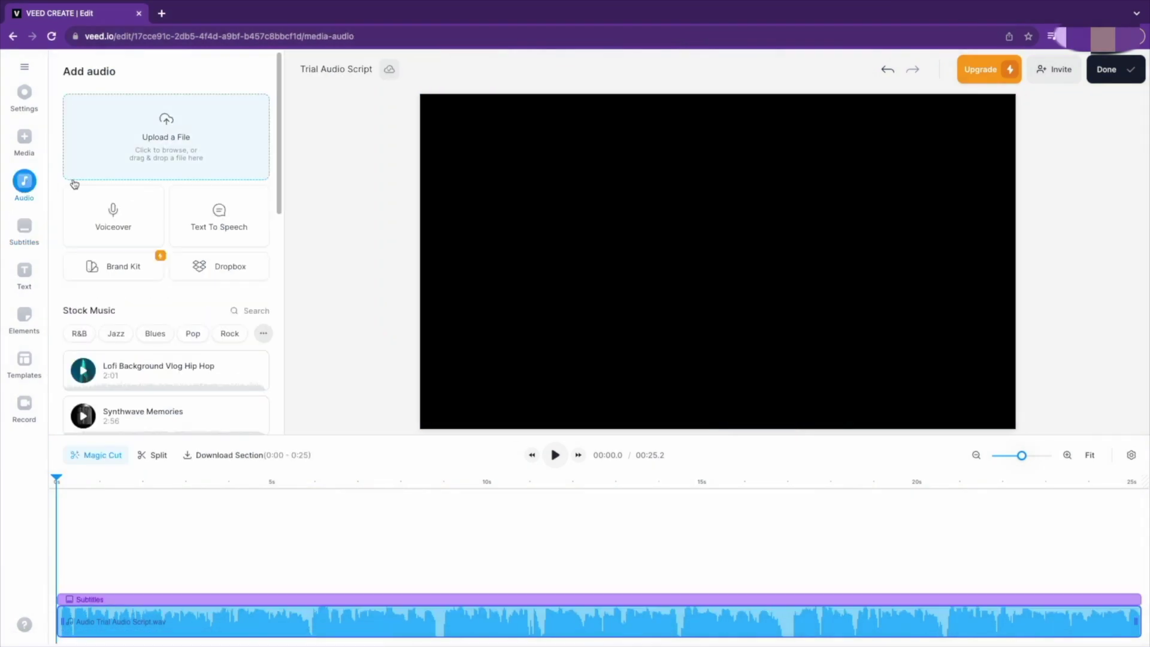
click(25, 140)
click(25, 185)
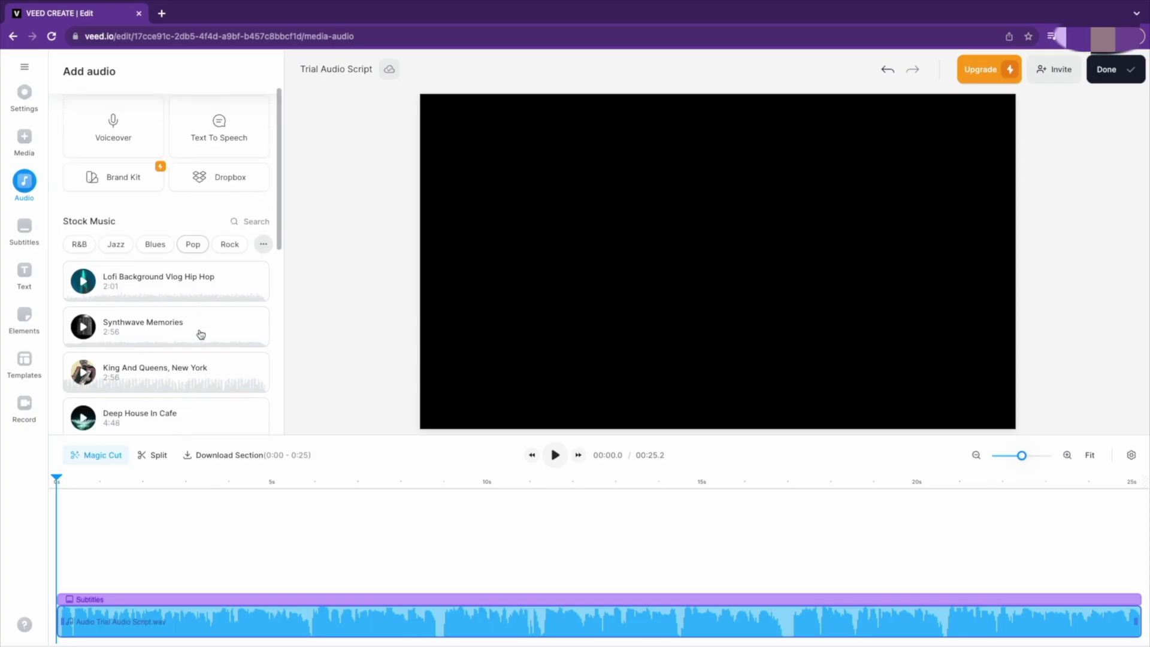
scroll(243, 449, down, 4)
scroll(243, 405, up, 2)
scroll(242, 405, down, 3)
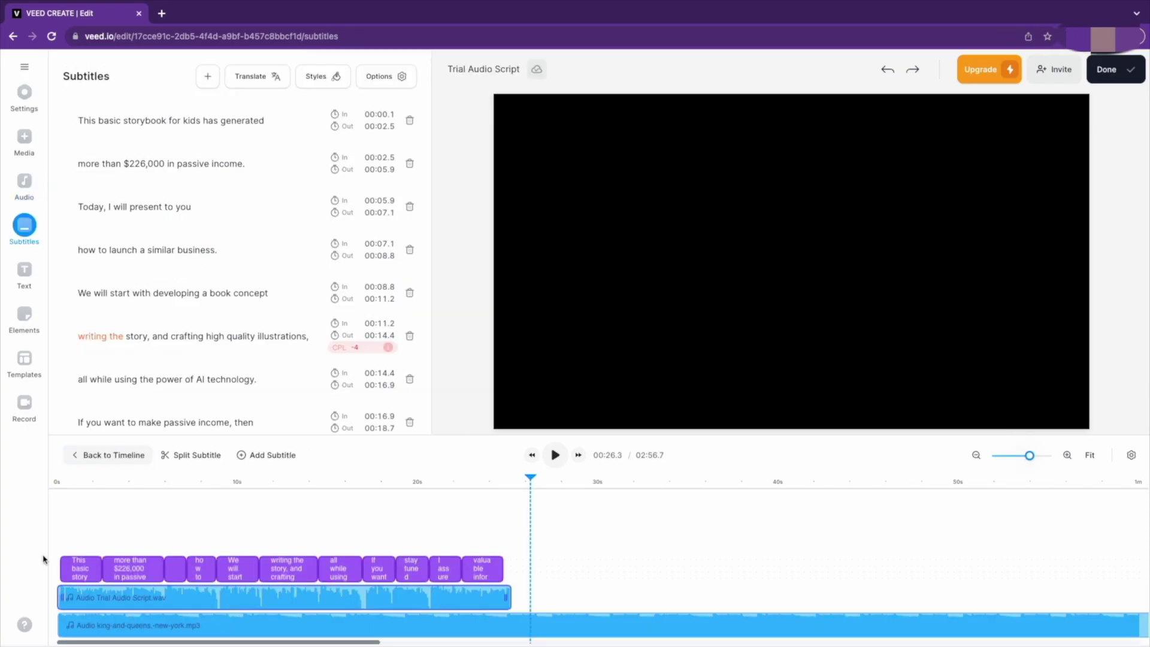
click(486, 626)
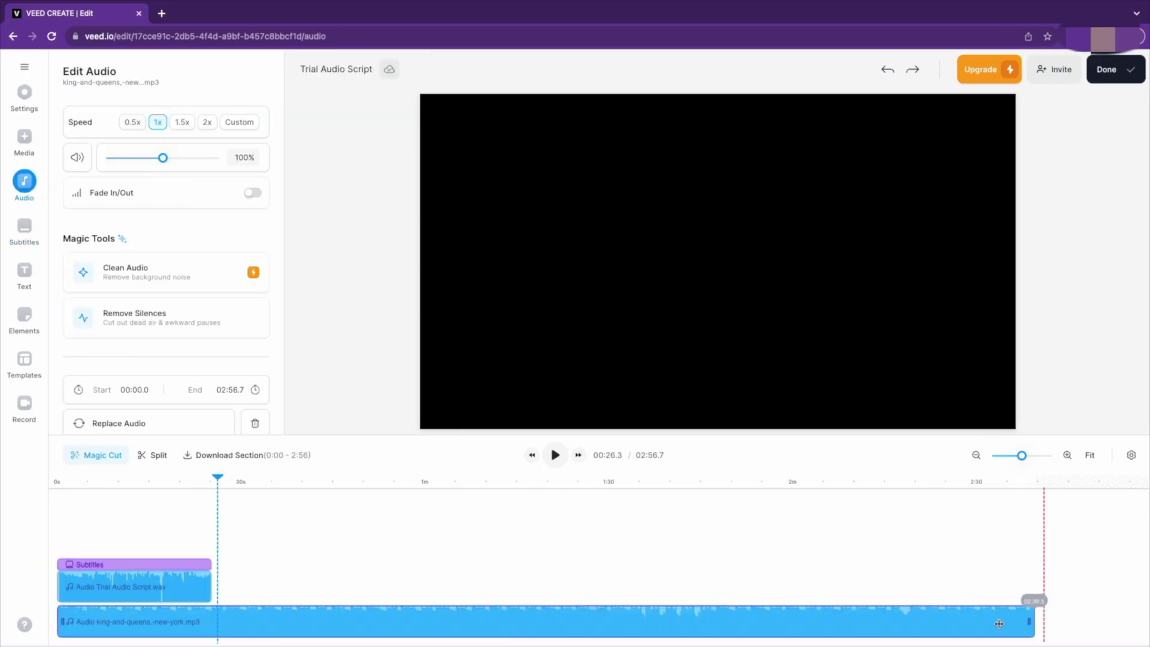
drag(1030, 621, 209, 620)
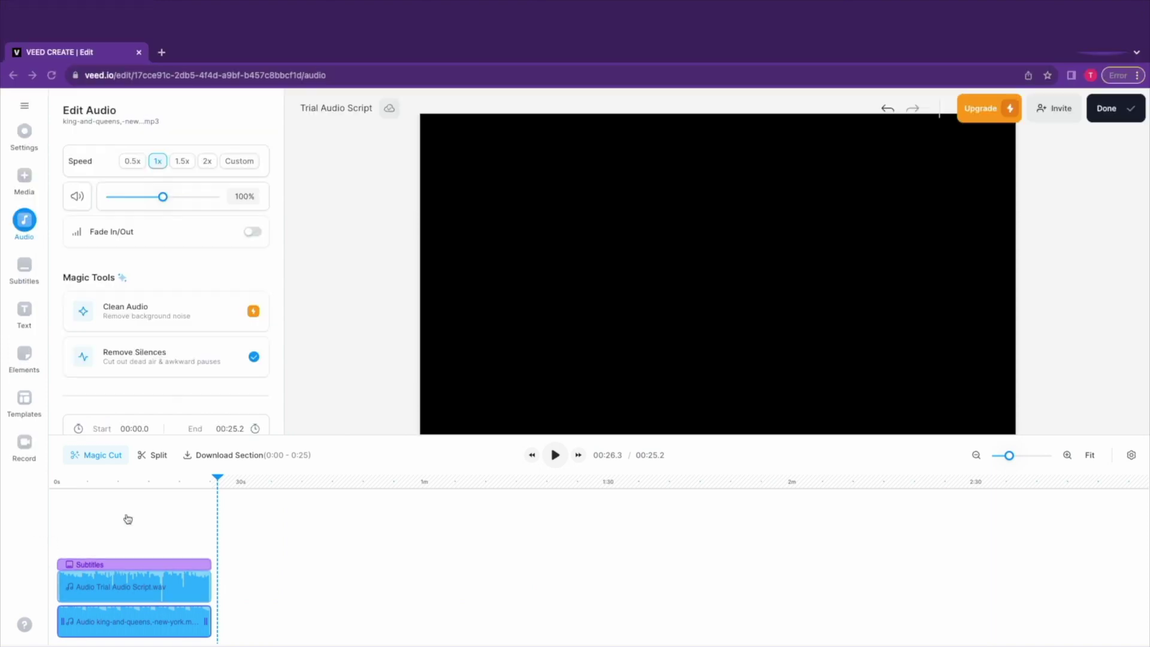
click(24, 137)
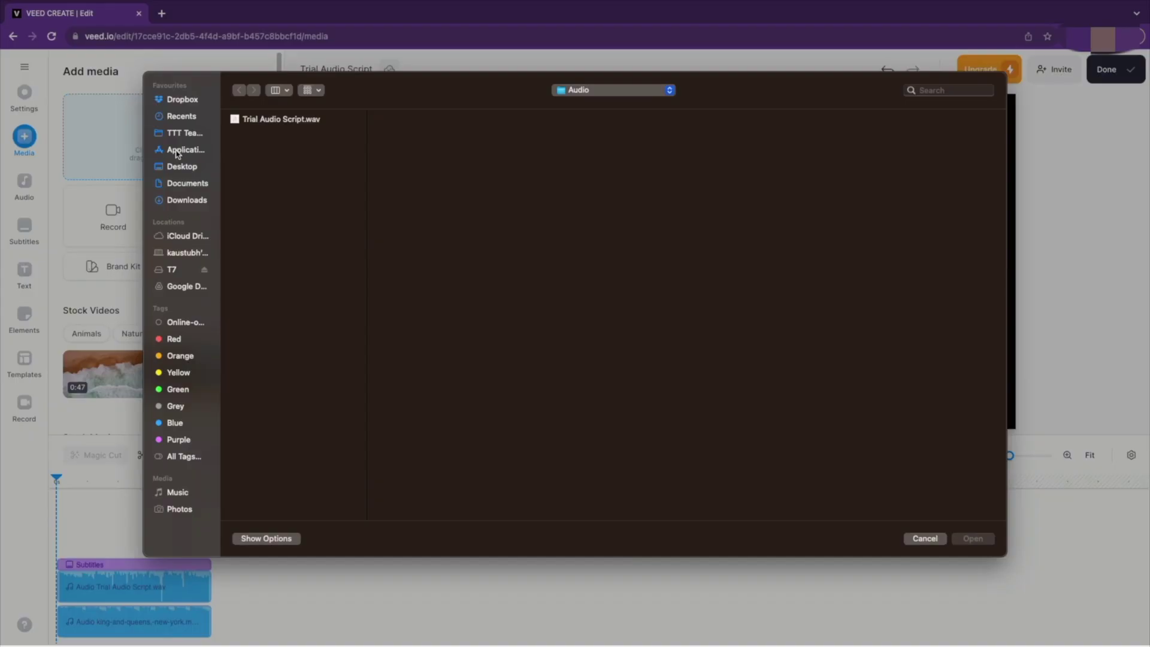
- Upload the 365 Bedtime Stories and Rhymes book page image and scale it up on the canvas
key(Down)
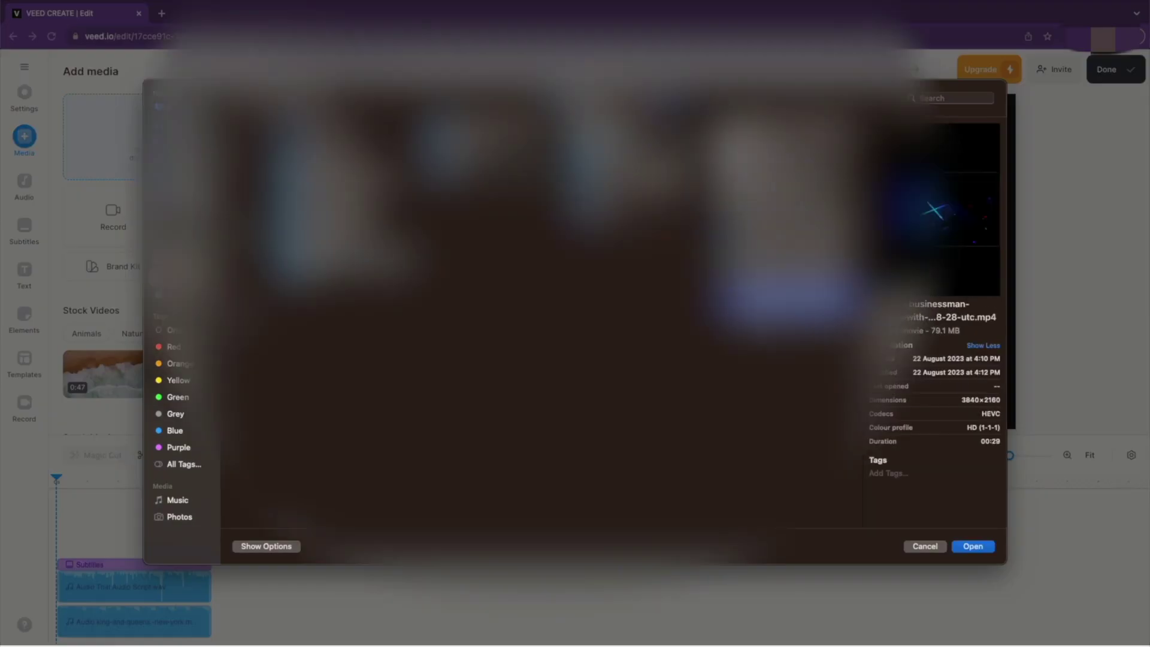
key(Down)
key(Down)
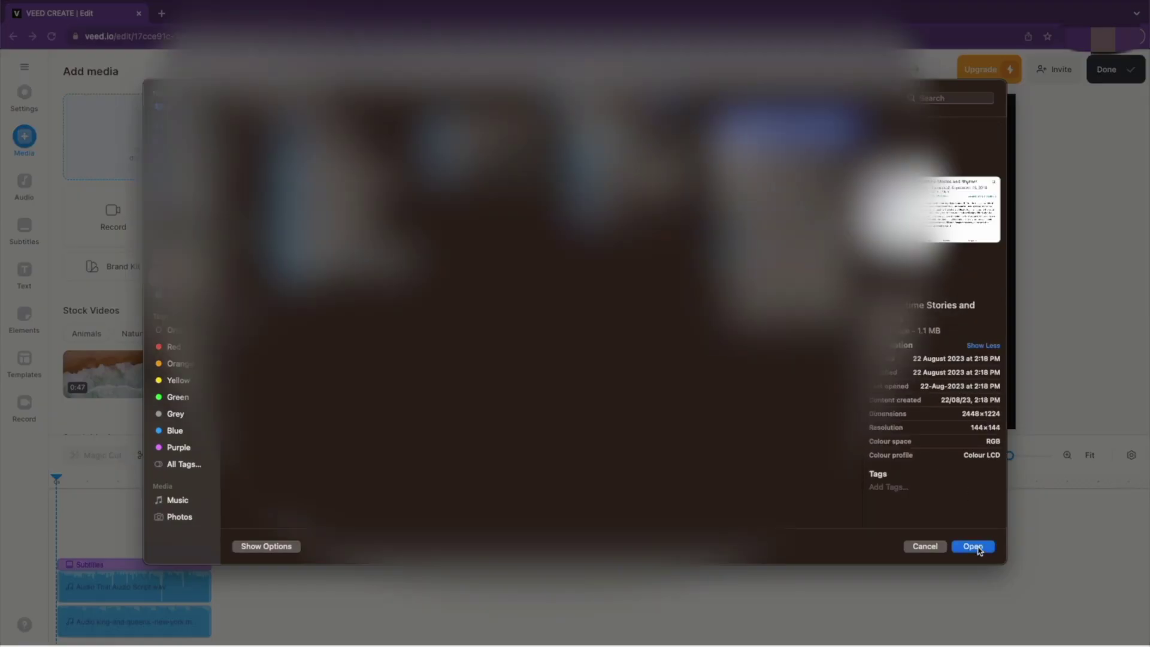
click(974, 547)
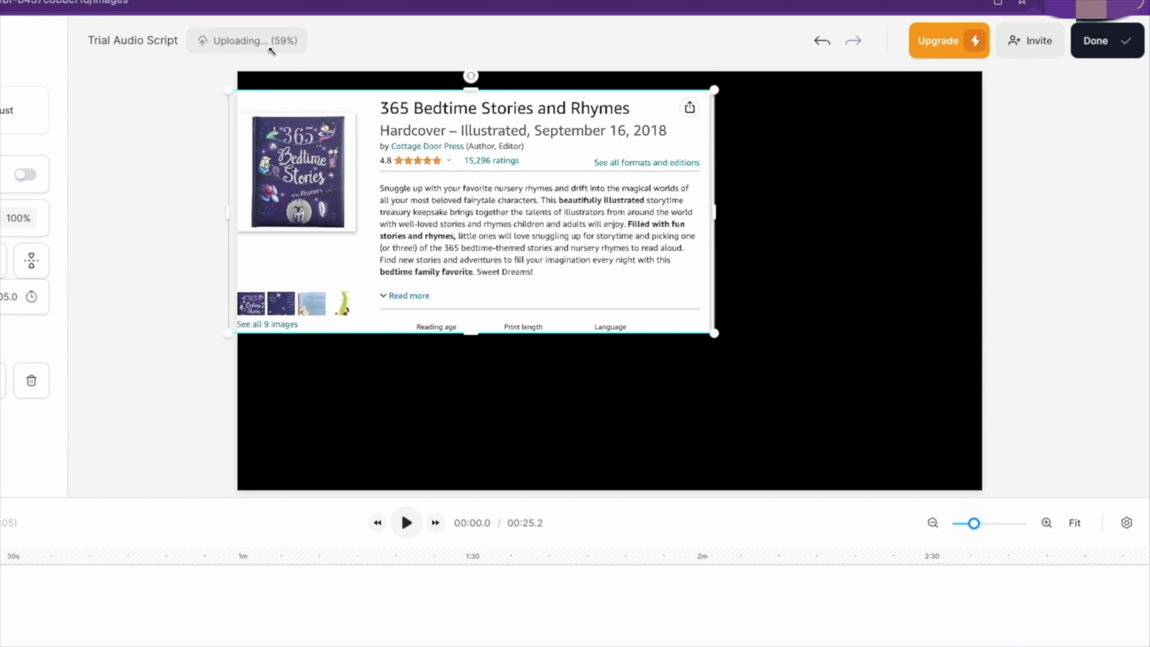
drag(715, 335, 1004, 465)
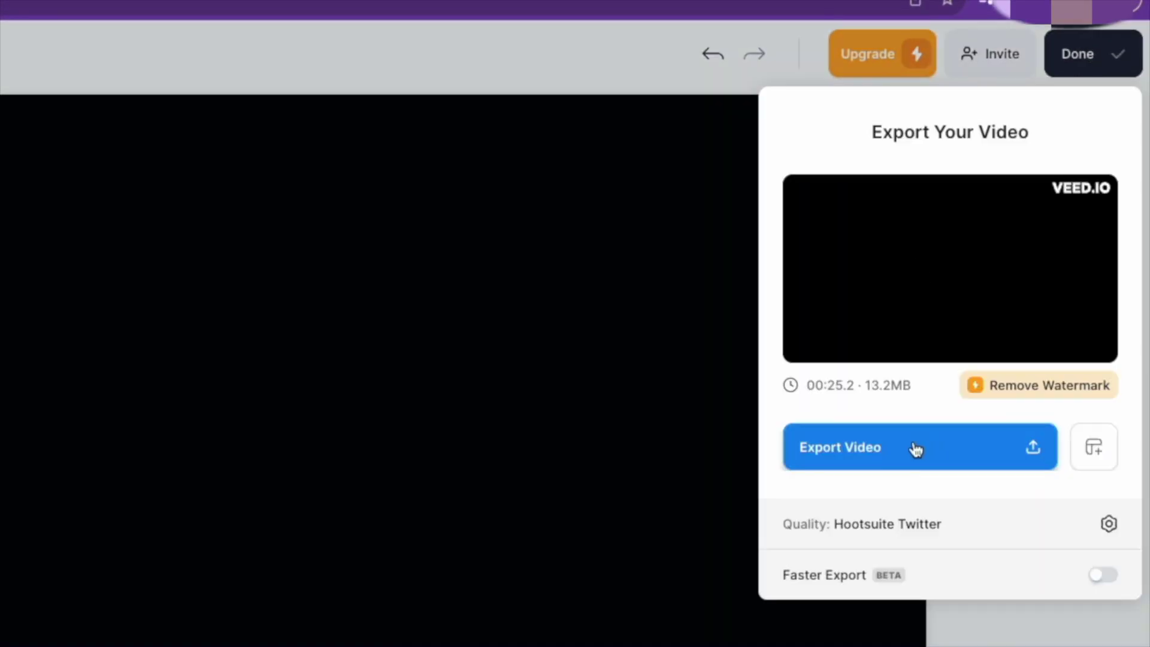
- Export the video from the Export Your Video panel
click(913, 446)
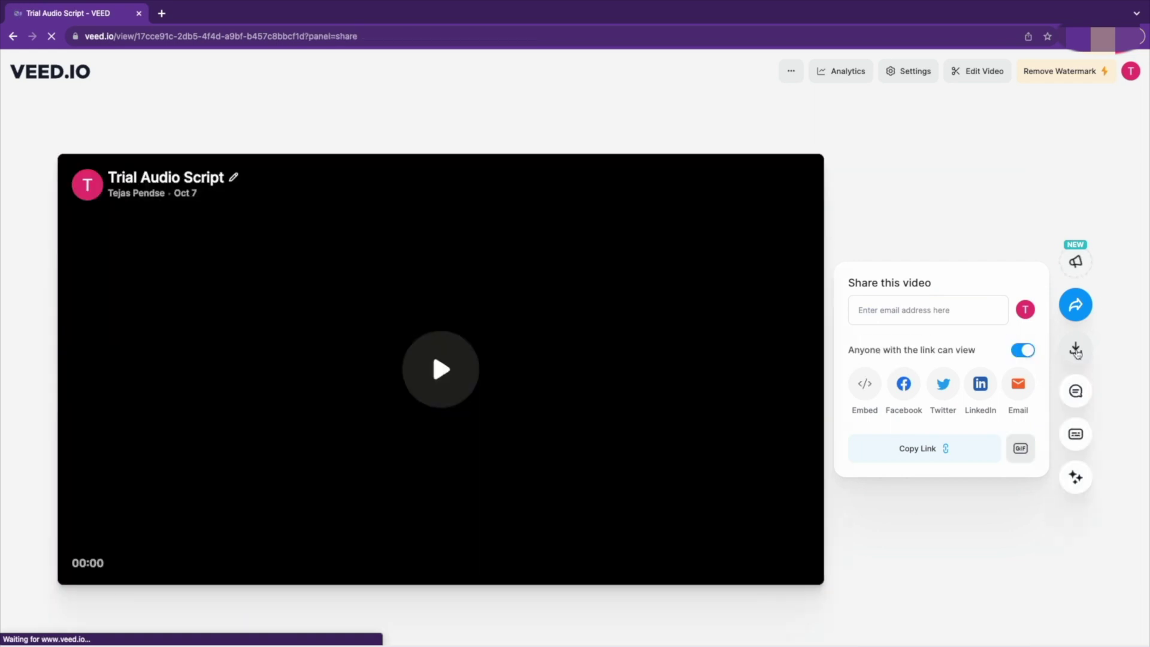
- Bring up the download options for the exported video
click(1076, 351)
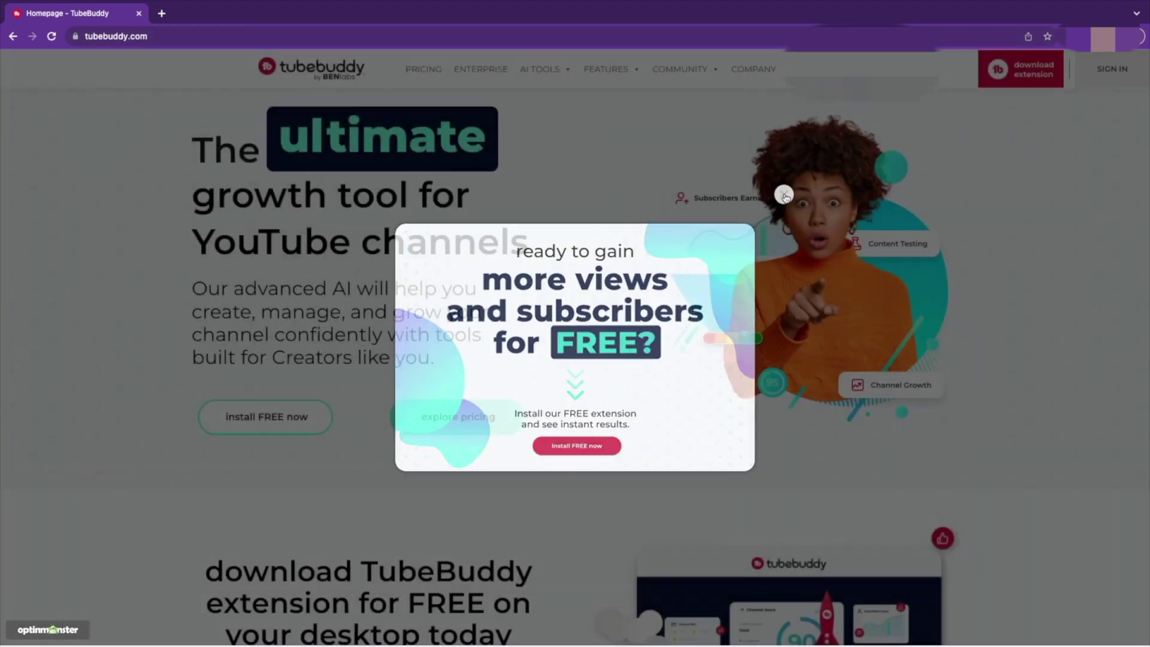
- Dismiss the promo popup and add the TubeBuddy extension to Chrome
click(784, 194)
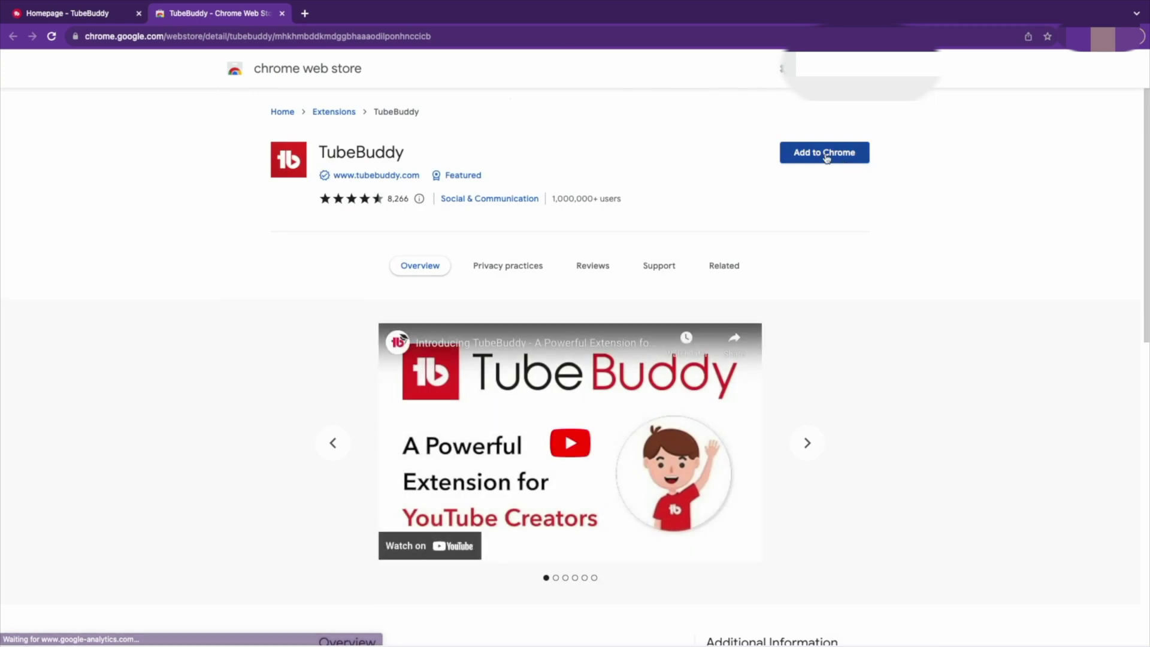
click(832, 152)
click(665, 367)
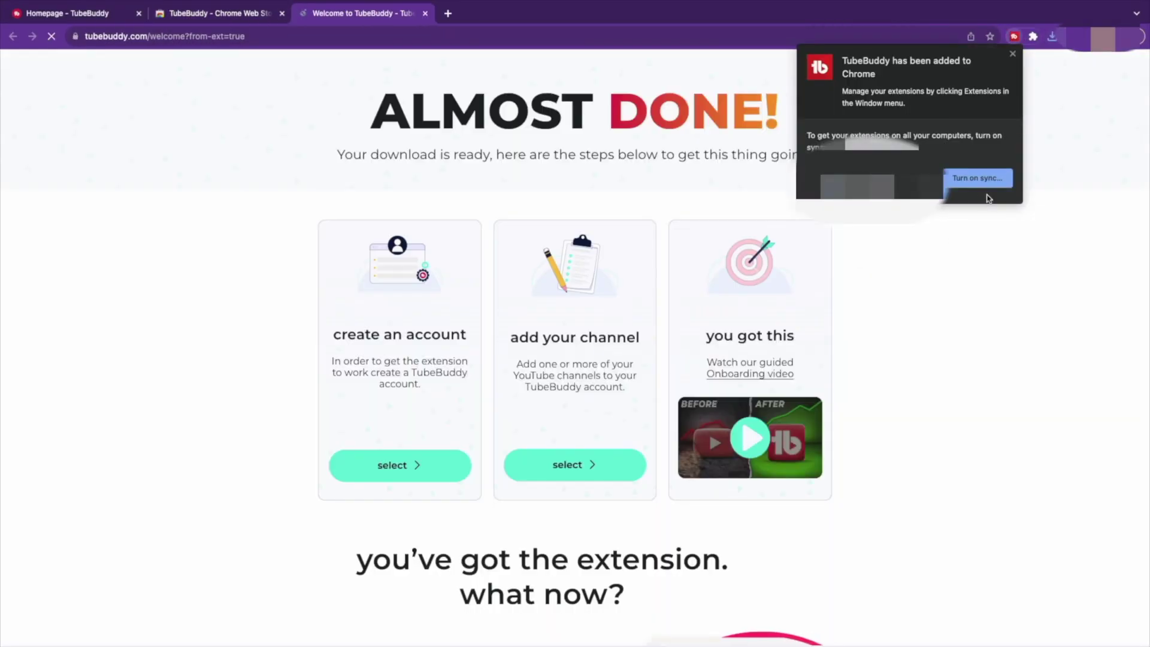
click(1015, 58)
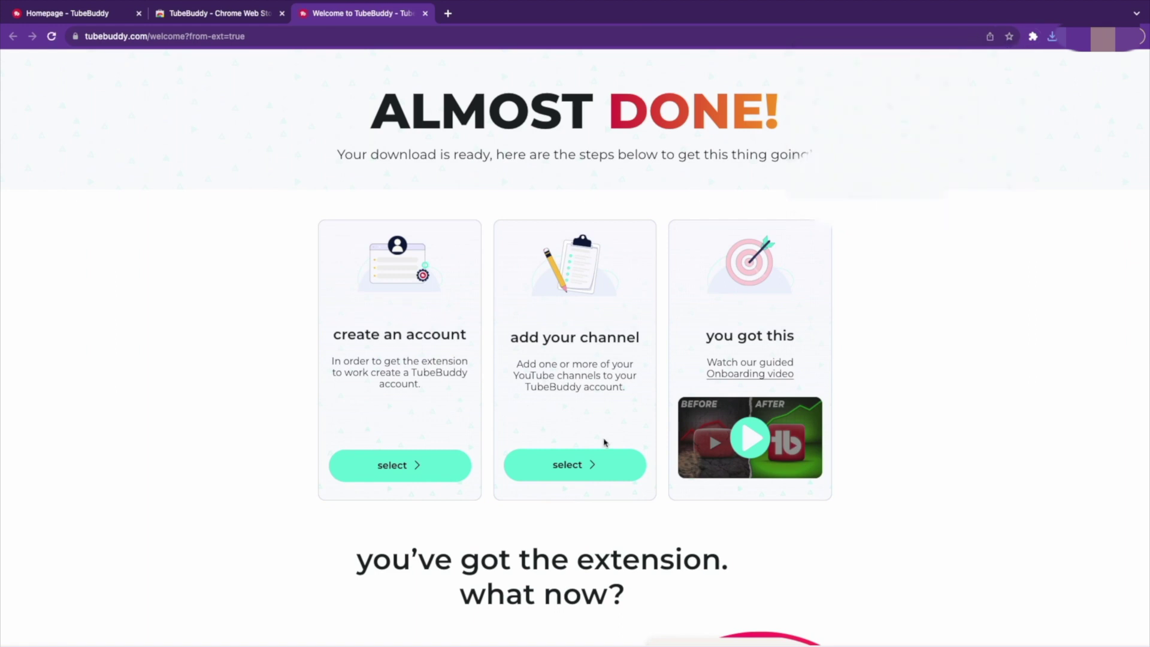
click(578, 468)
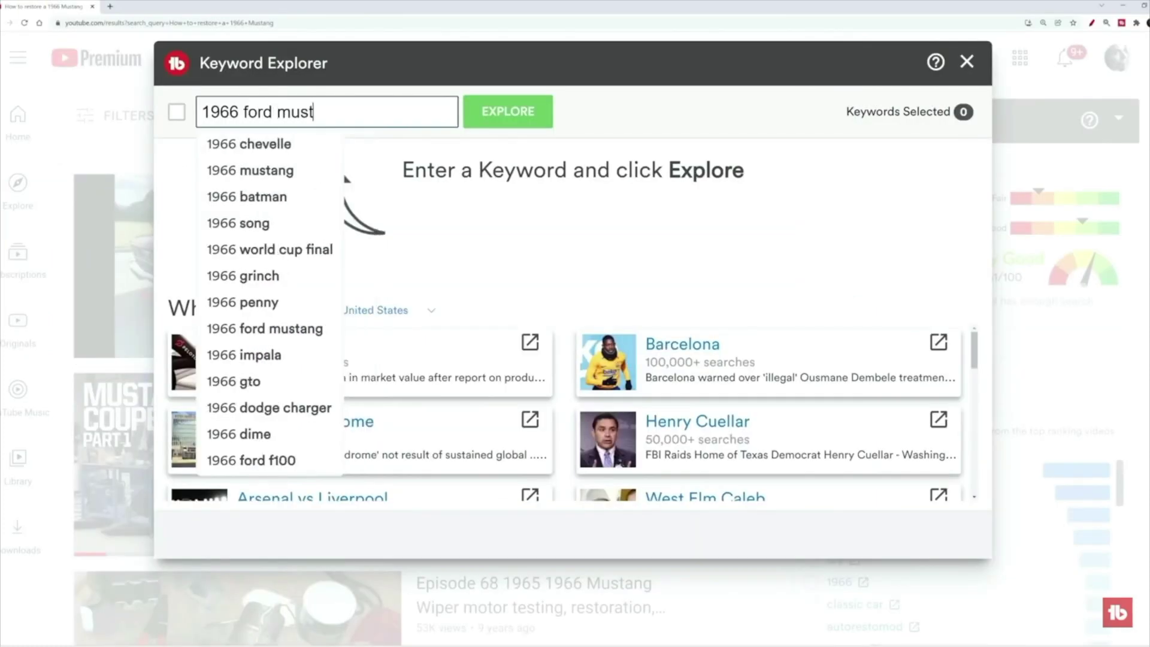
text(ang)
- Run a keyword search in TubeBuddy's keyword explorer
key(Return)
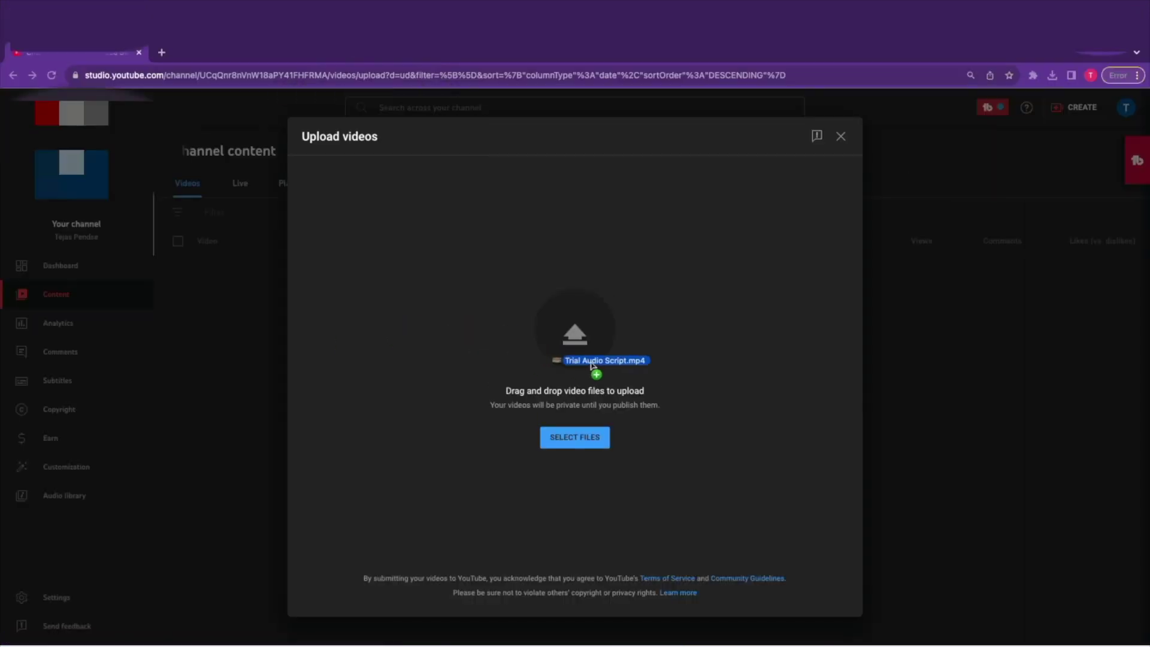
- Drop the exported Trial Audio Script MP4 onto YouTube's upload dialog
drag(593, 367, 593, 367)
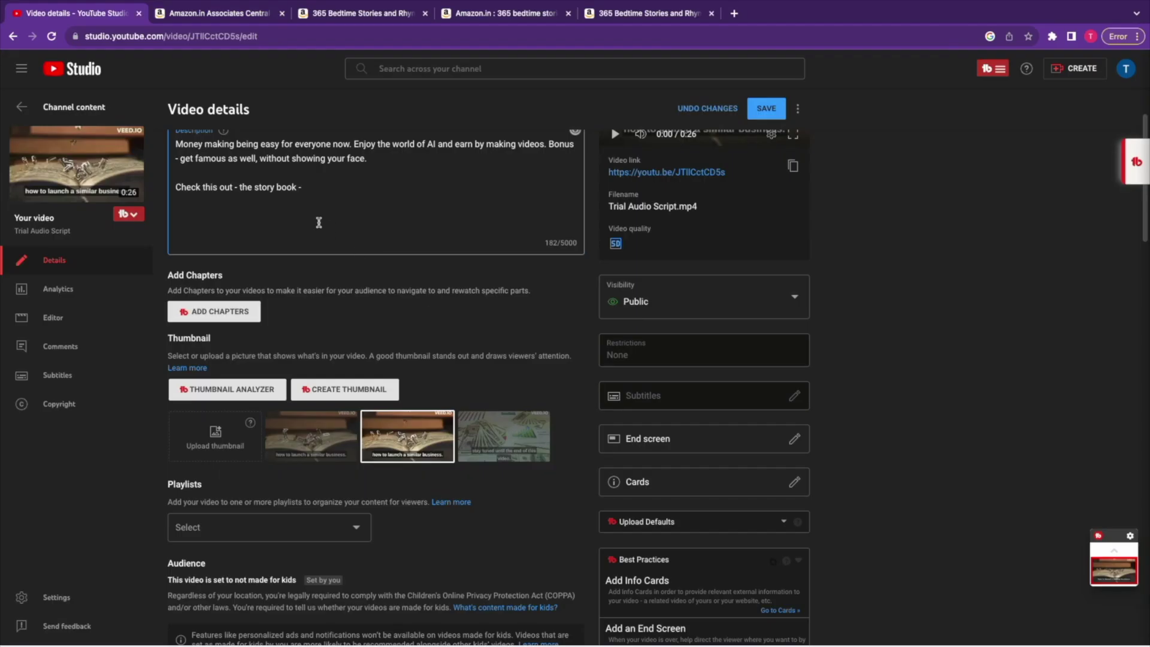
- Paste the Amazon affiliate link after 'the story book -' in the description
key(ctrl+v)
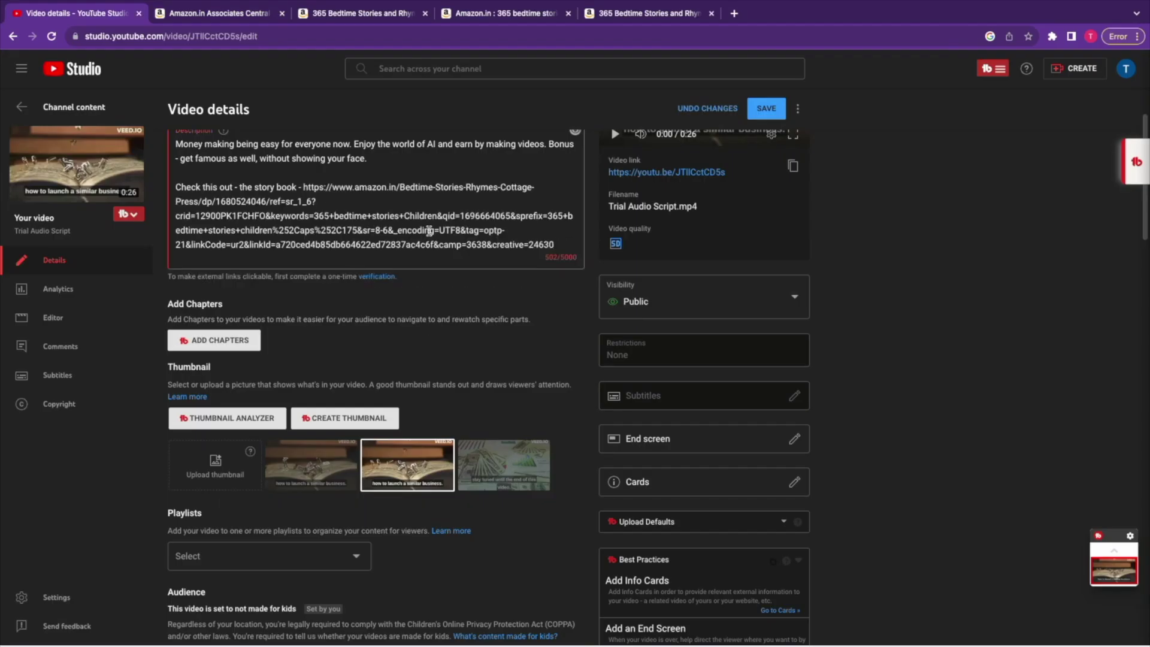